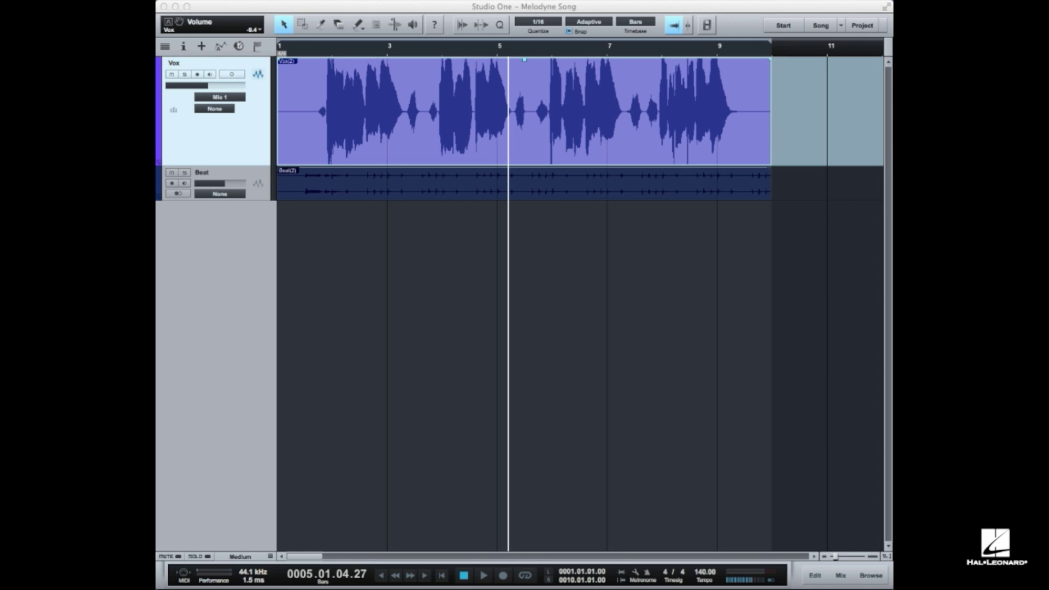
# Open the Vox vocal event in Melodyne through its Audio > Edit with Melodyne menu
pyautogui.click(373, 141)
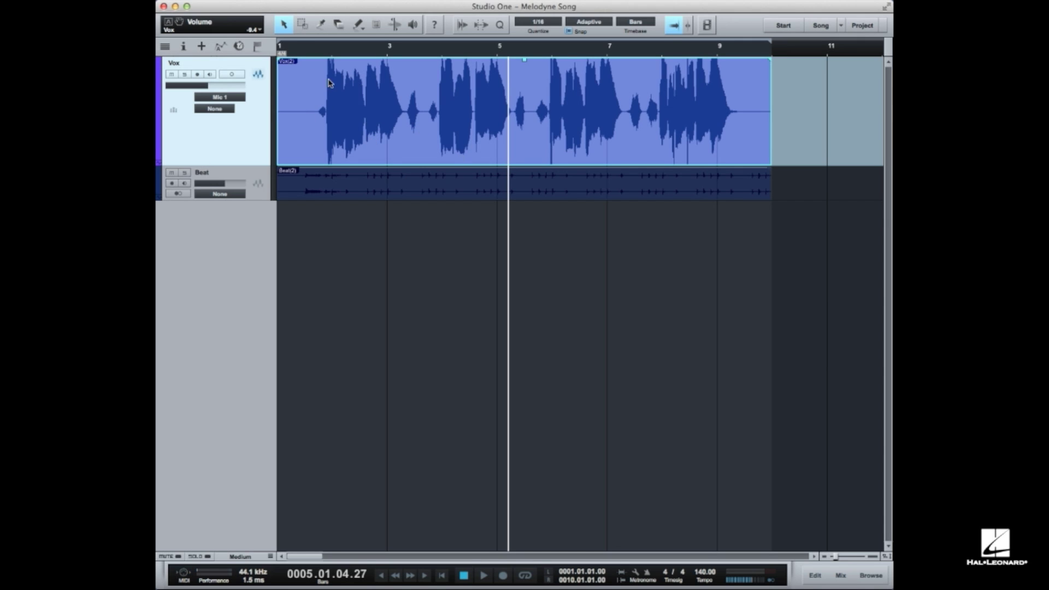
pyautogui.rightClick(351, 129)
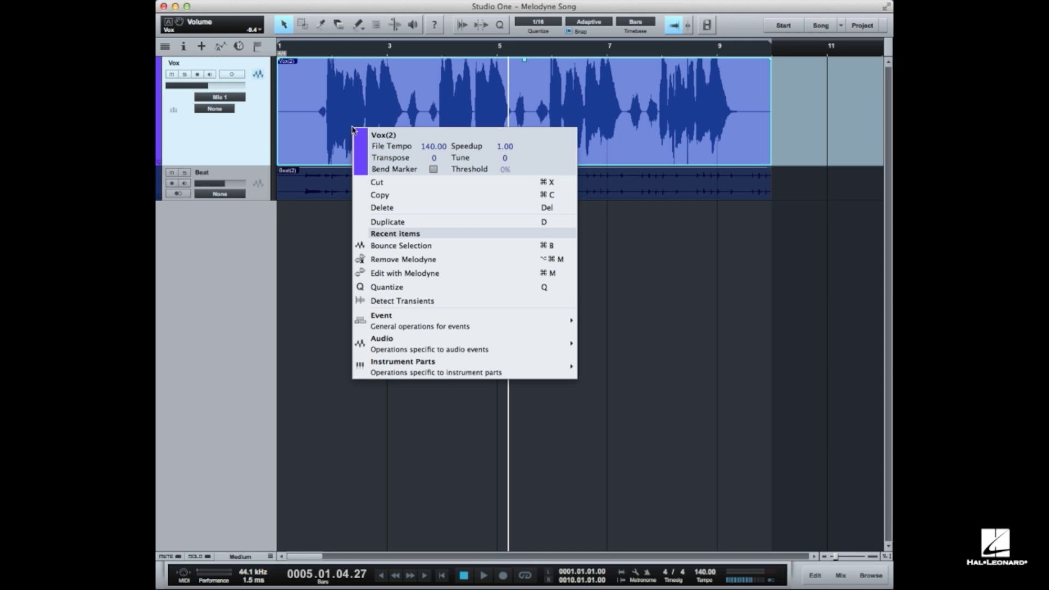
pyautogui.moveTo(450, 339)
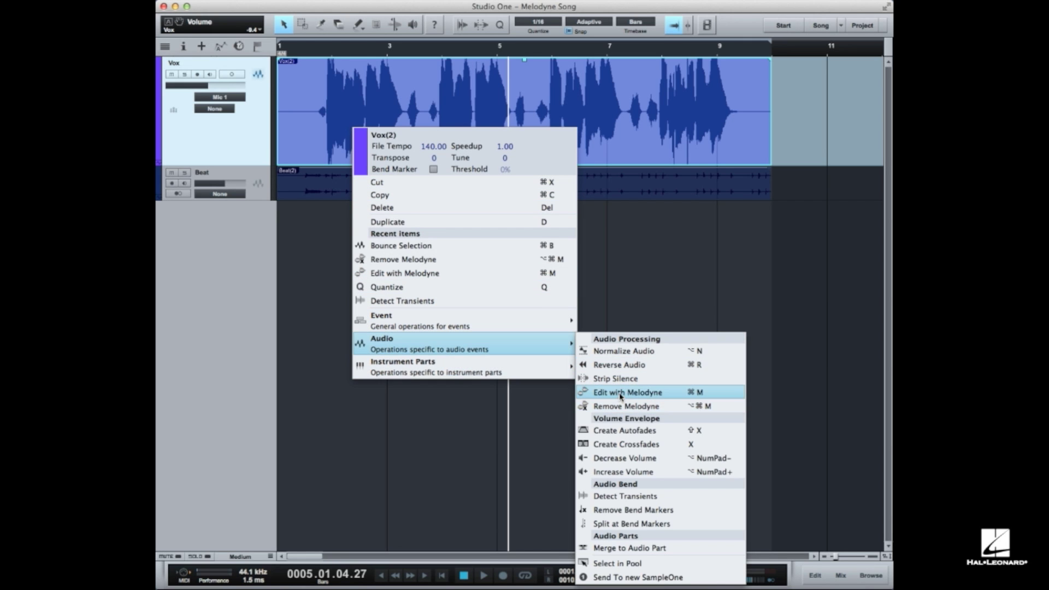
pyautogui.click(693, 395)
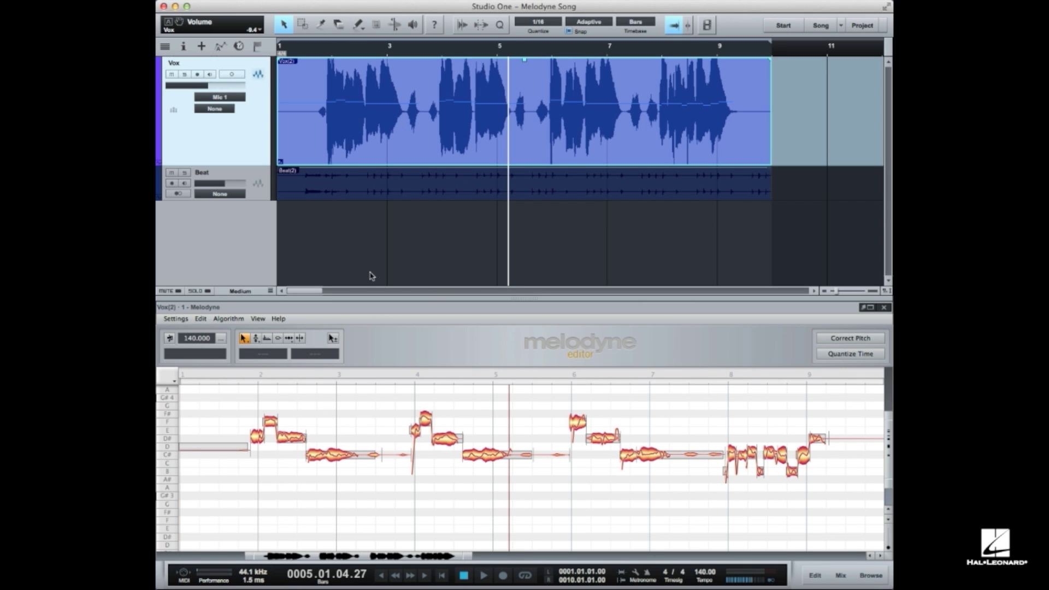
# Remove Melodyne from the Vox event through its Audio menu
pyautogui.rightClick(415, 120)
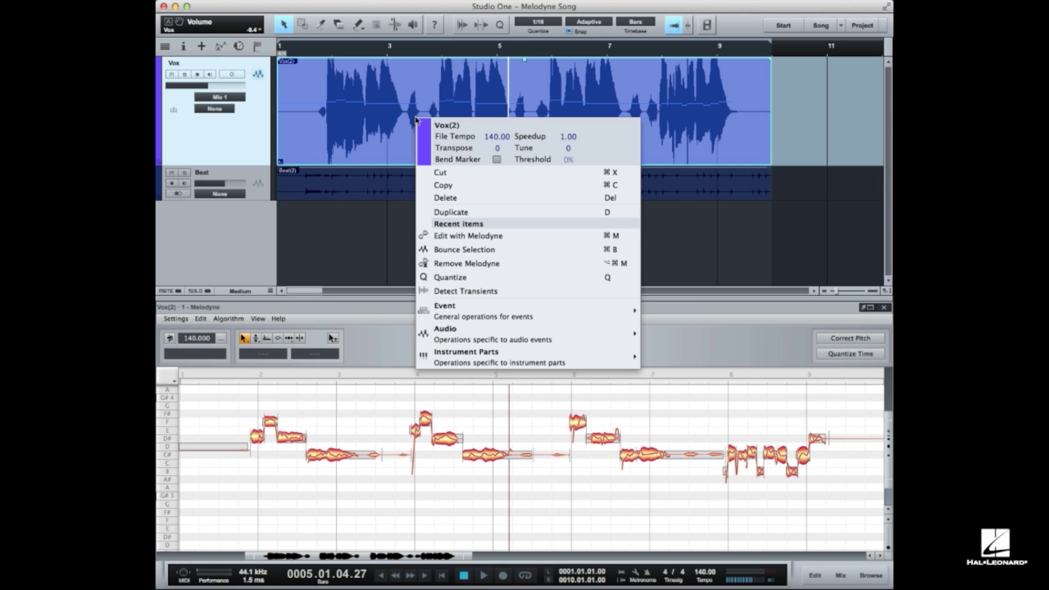
pyautogui.moveTo(481, 331)
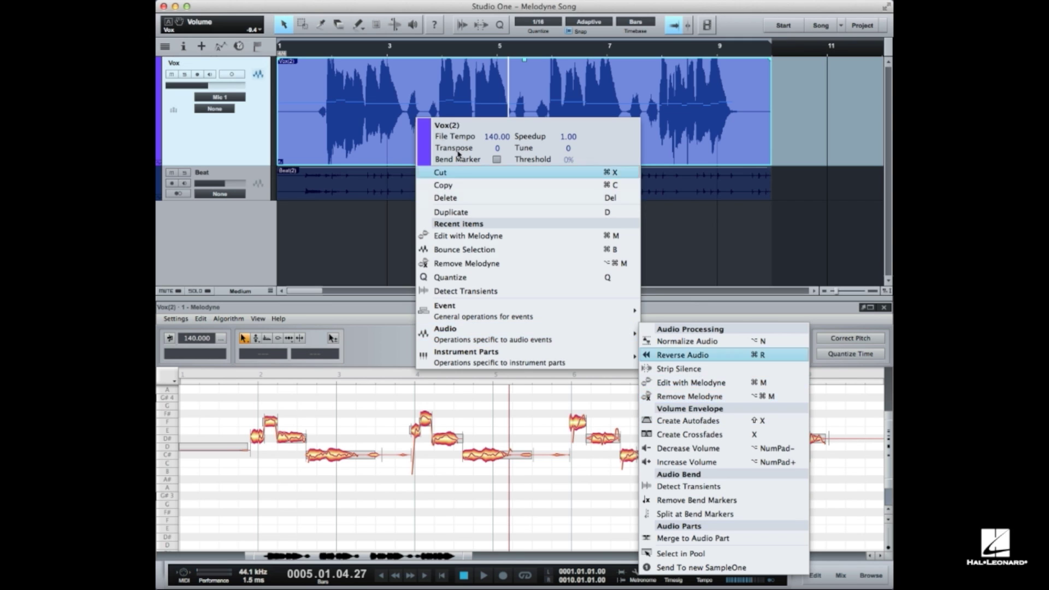
pyautogui.click(761, 397)
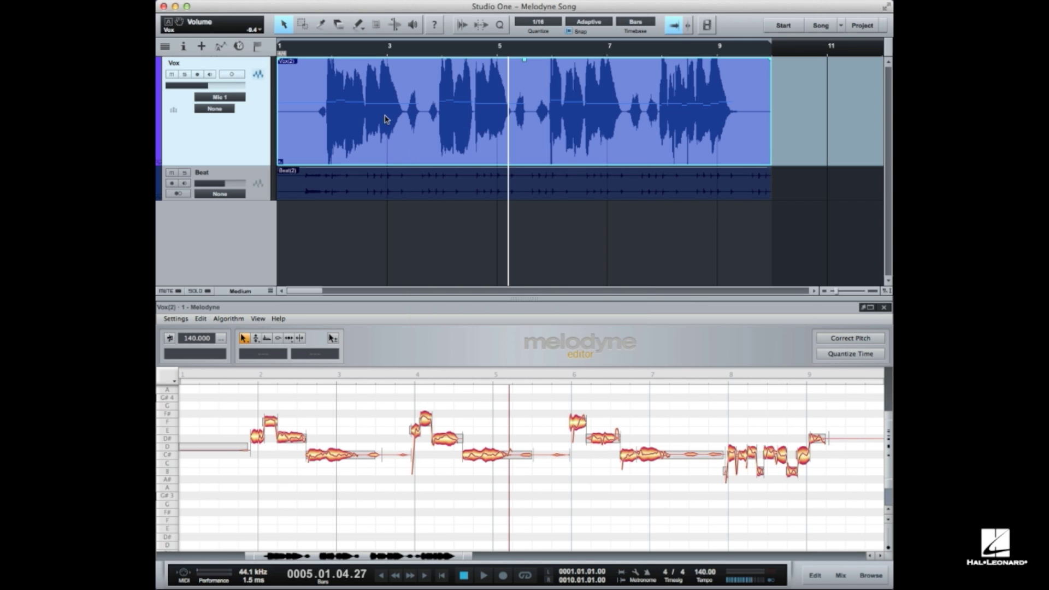
# Delete the Melodyne insert from the Inspector's Event FX, then reopen the event with Cmd+M
pyautogui.click(183, 48)
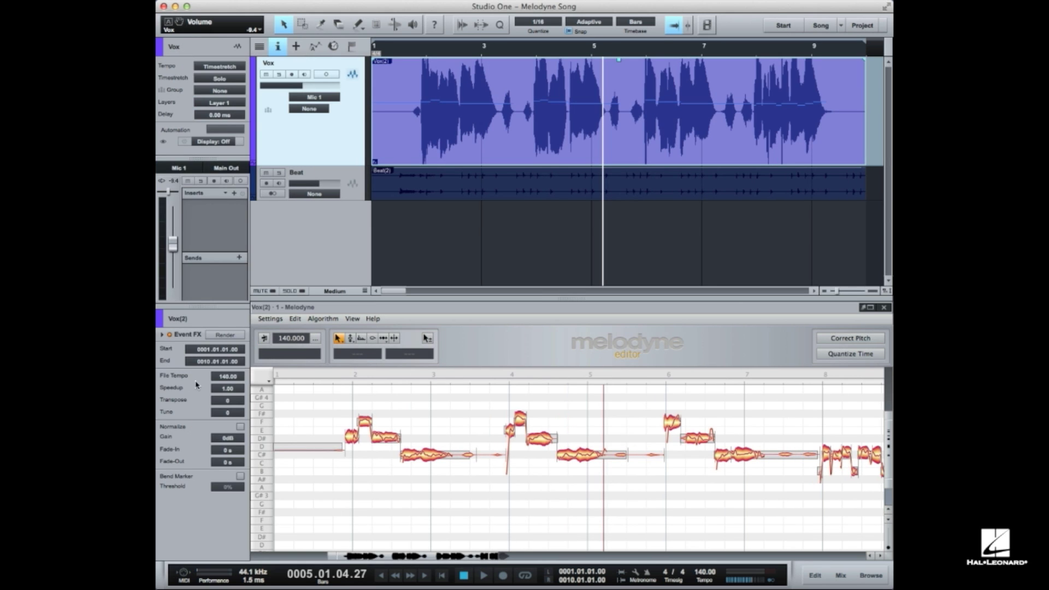
pyautogui.click(162, 335)
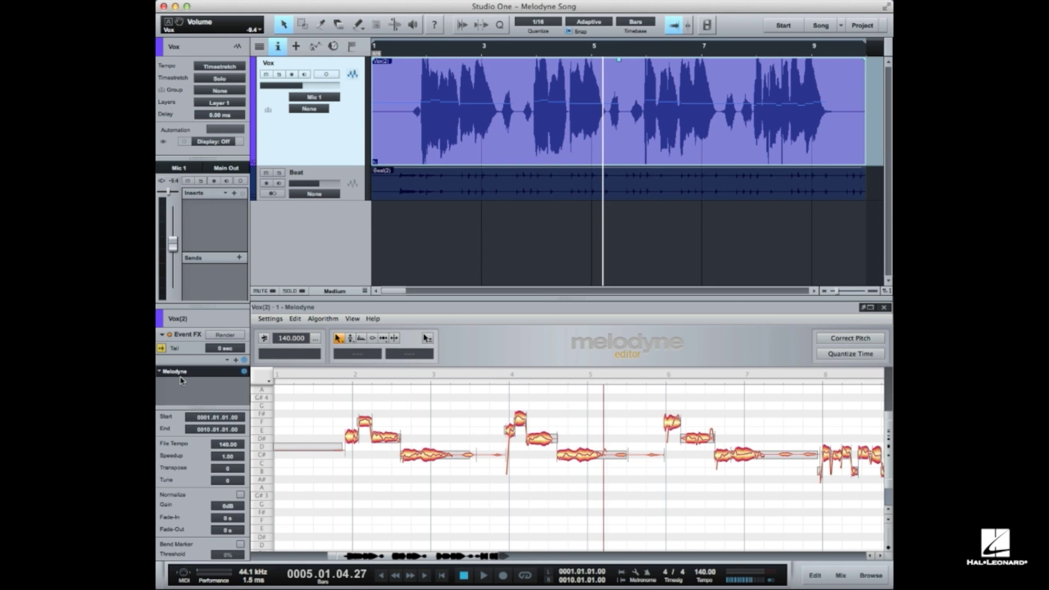
pyautogui.rightClick(164, 373)
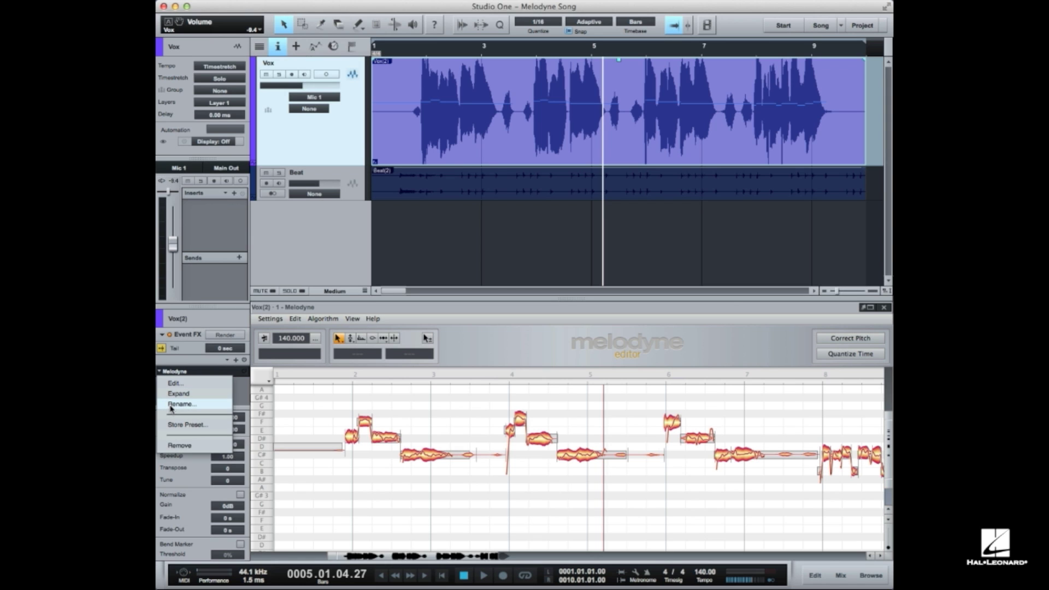
pyautogui.click(176, 445)
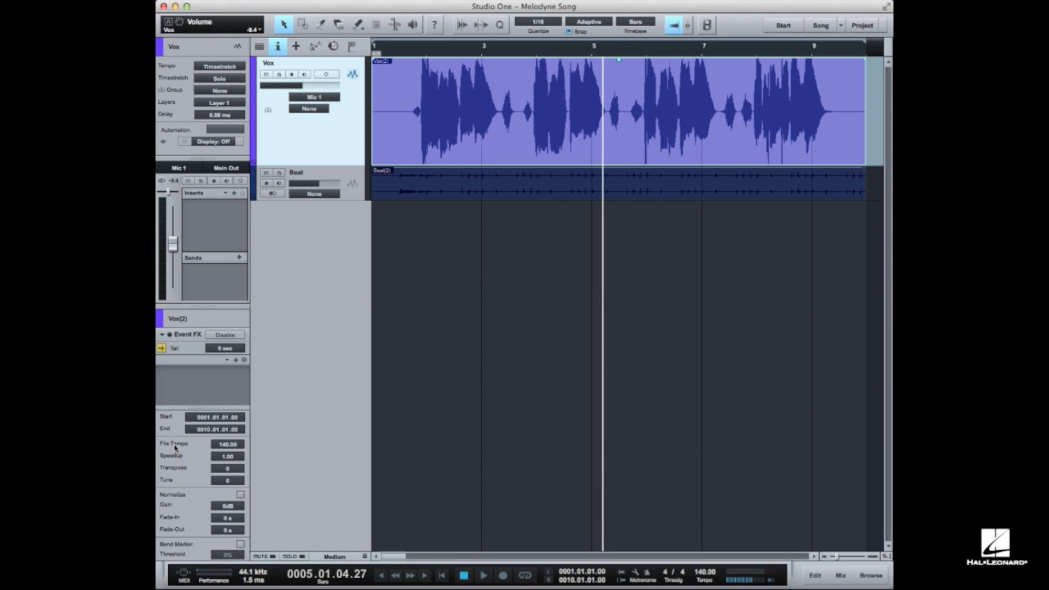
pyautogui.click(277, 47)
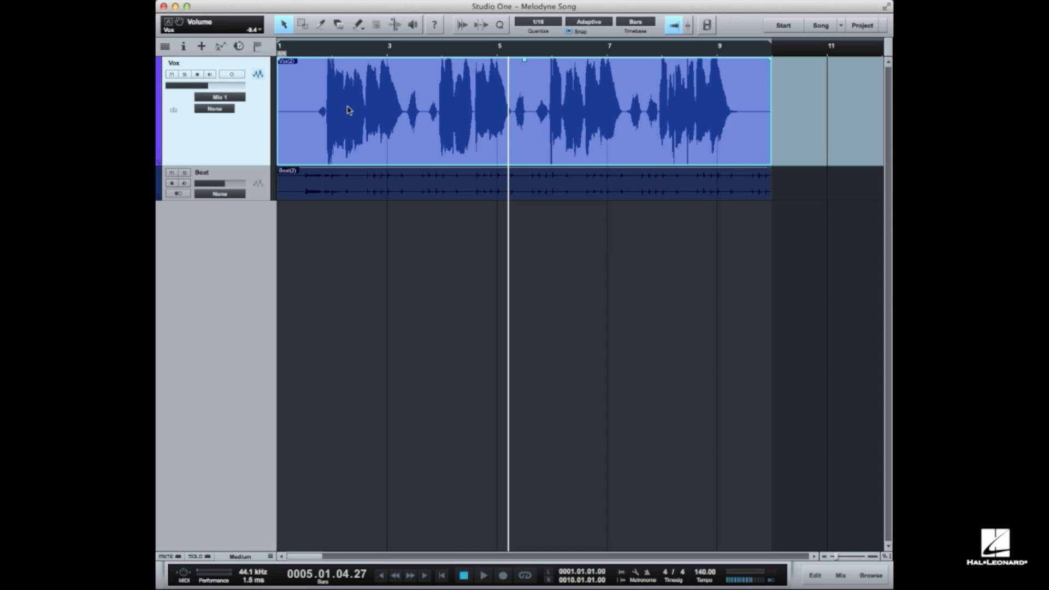
pyautogui.press('super+m')
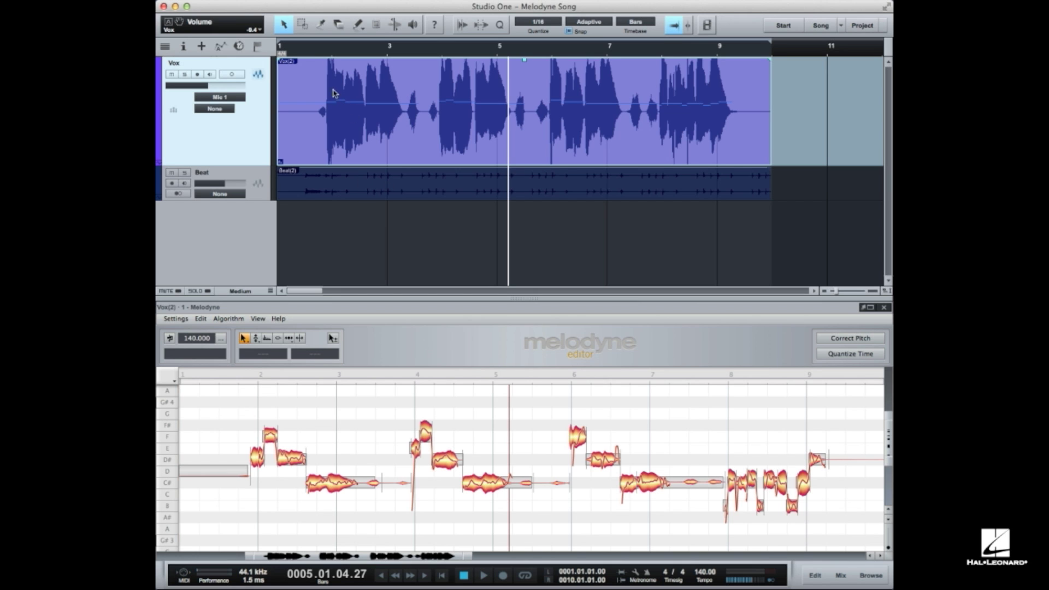
# Play the vocal back from near bar 1, then stop playback
pyautogui.click(303, 48)
pyautogui.press('space')
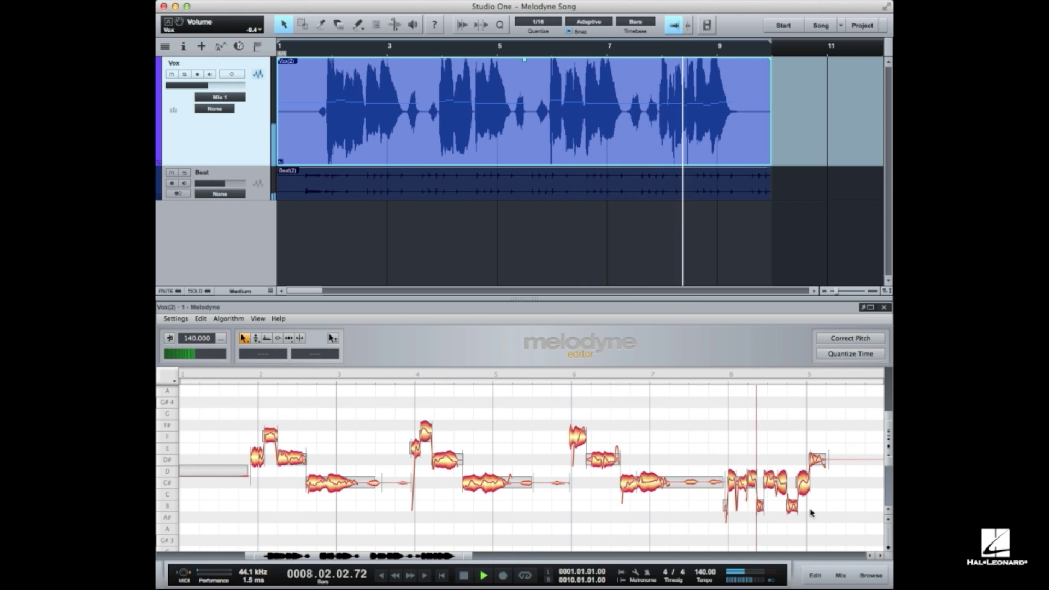
pyautogui.press('space')
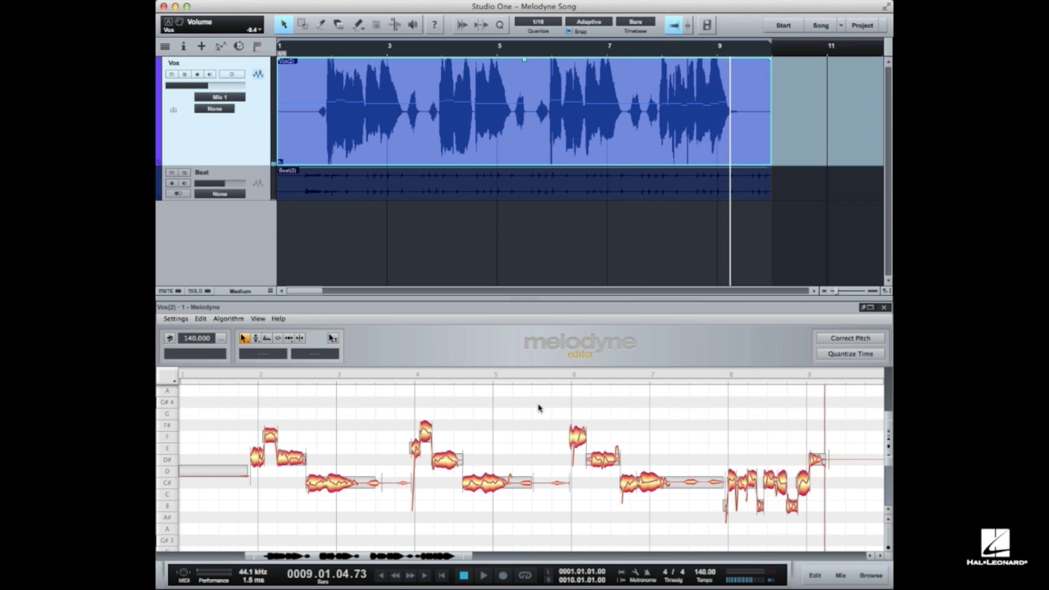
pyautogui.click(248, 343)
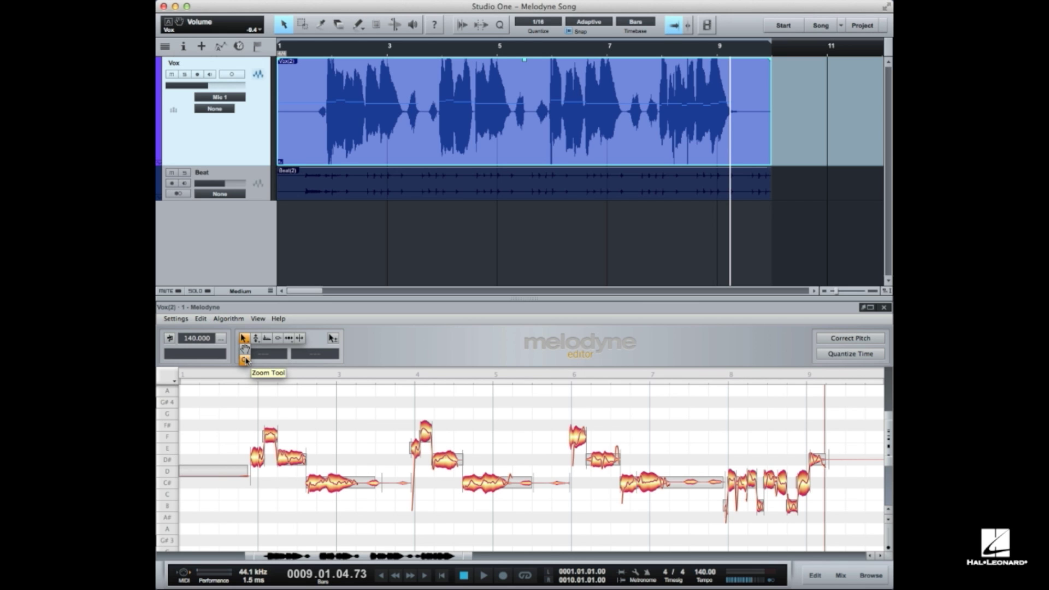
# Zoom in on the notes around bars 4–6, then zoom back out to the whole vocal
pyautogui.click(246, 360)
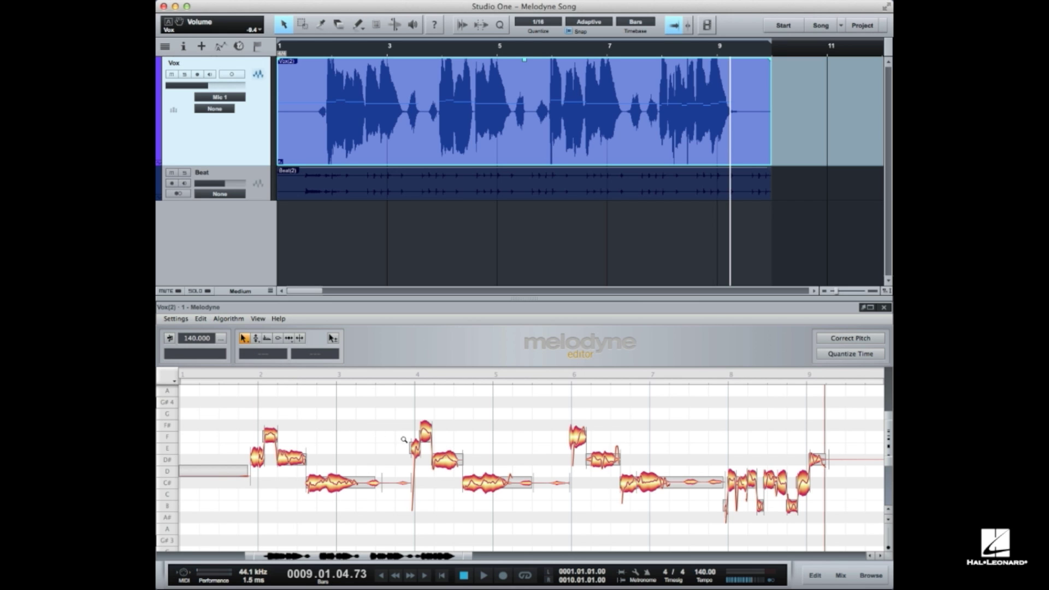
pyautogui.moveTo(480, 445); pyautogui.dragTo(585, 440)
pyautogui.moveTo(462, 451); pyautogui.dragTo(467, 510)
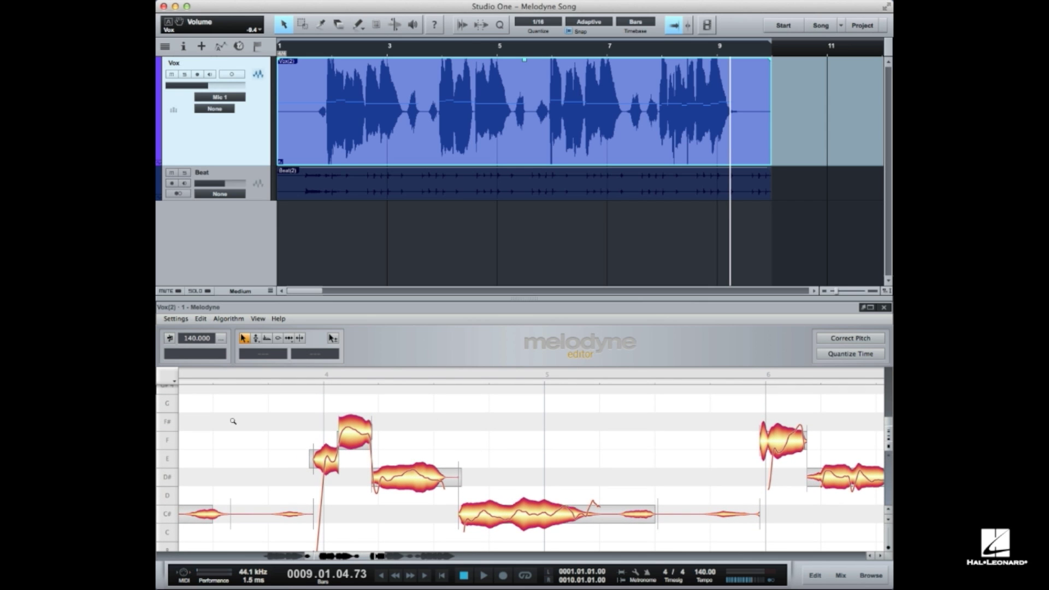
pyautogui.click(888, 438)
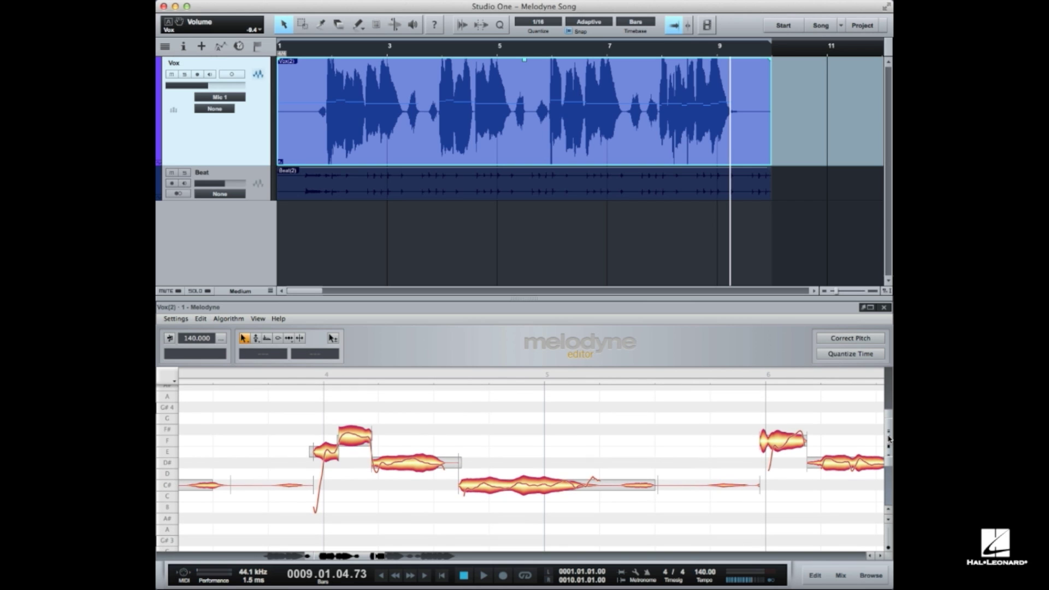
pyautogui.doubleClick(350, 561)
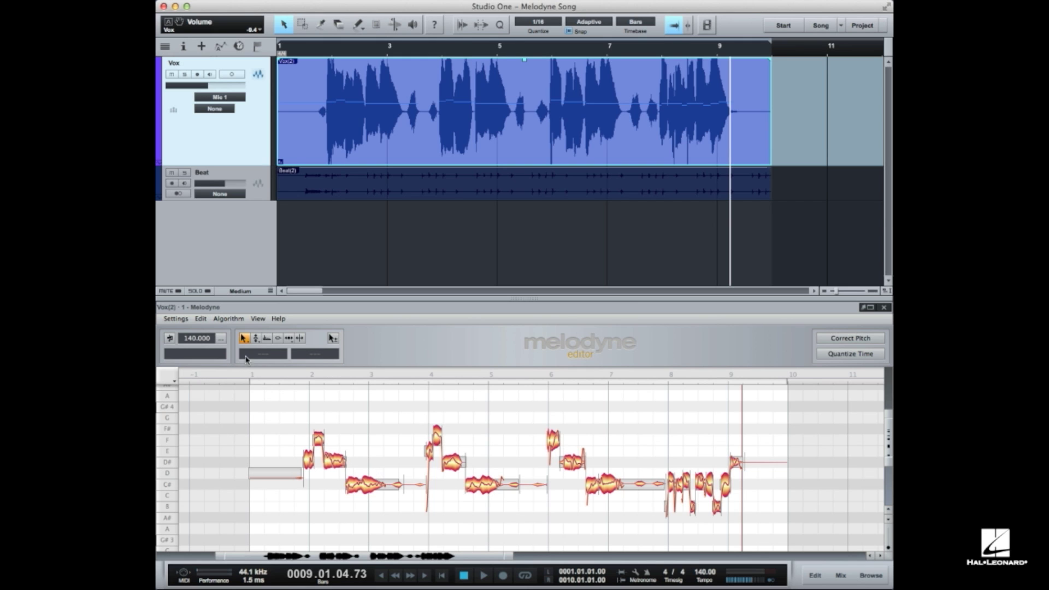
# Zoom in on the long C#4 note around bar 5 and choose the Main Tool
pyautogui.click(488, 470)
pyautogui.moveTo(597, 460); pyautogui.dragTo(532, 478)
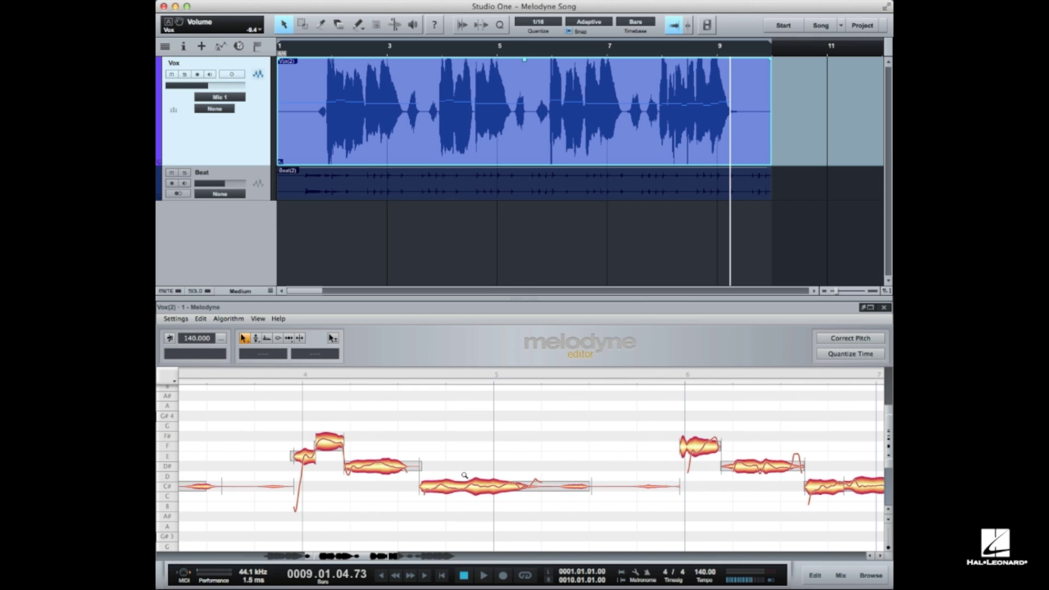
pyautogui.moveTo(464, 475); pyautogui.dragTo(488, 484)
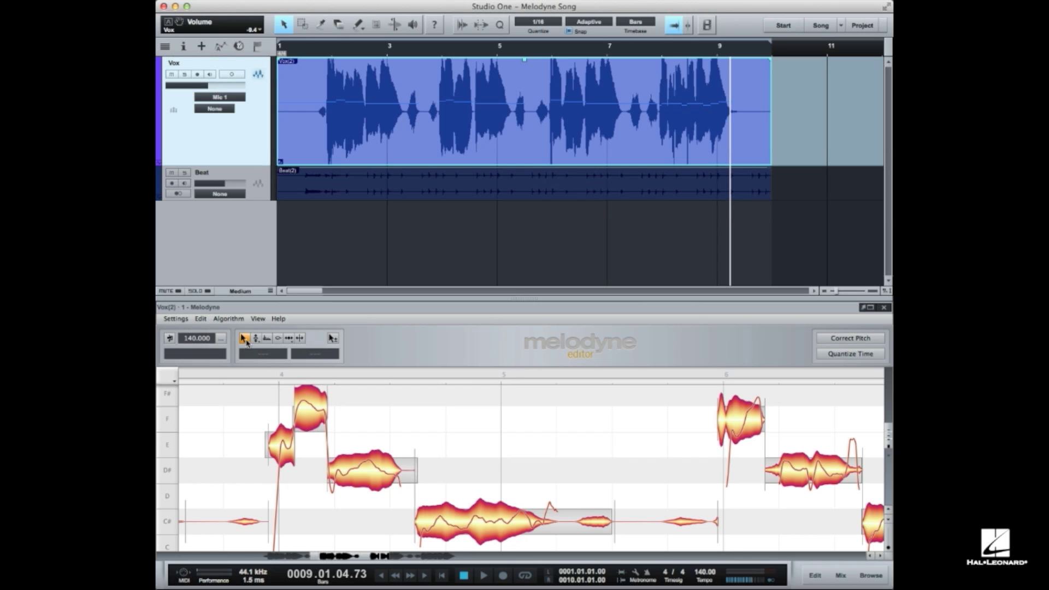
pyautogui.moveTo(451, 480); pyautogui.dragTo(466, 431)
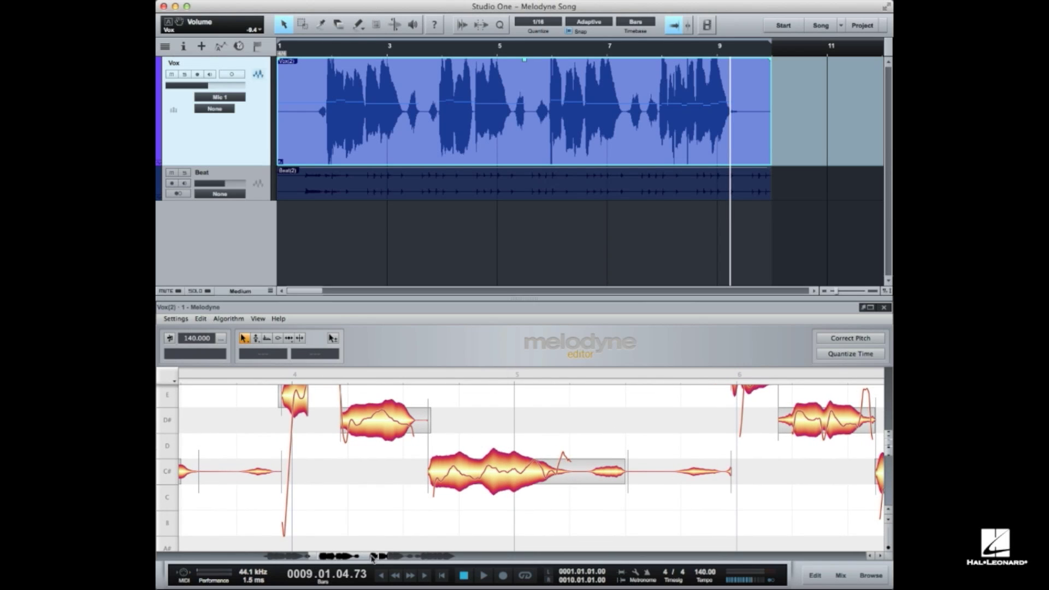
pyautogui.moveTo(372, 557); pyautogui.dragTo(289, 452)
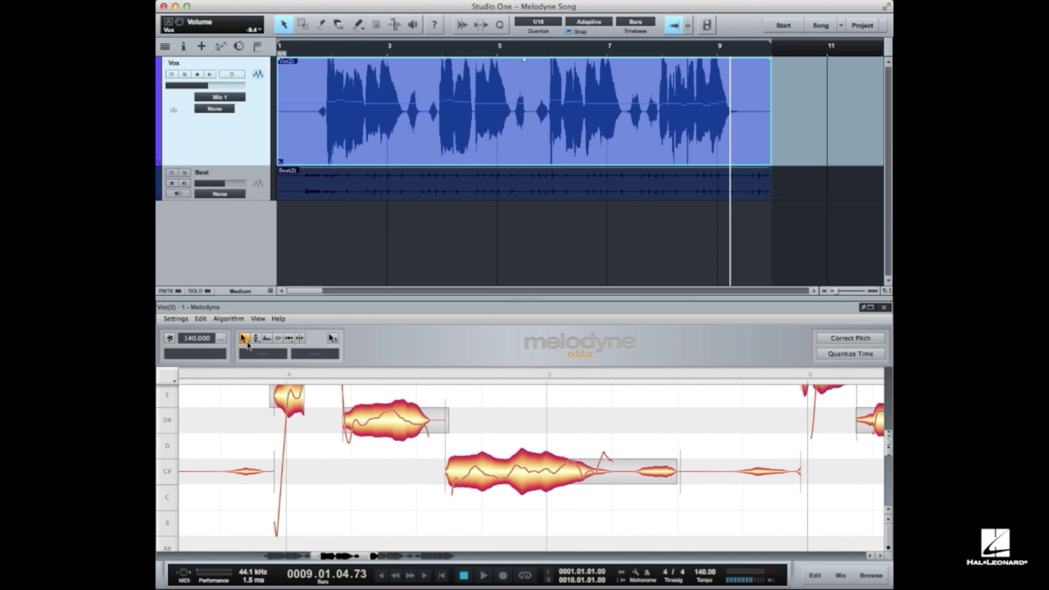
pyautogui.click(247, 343)
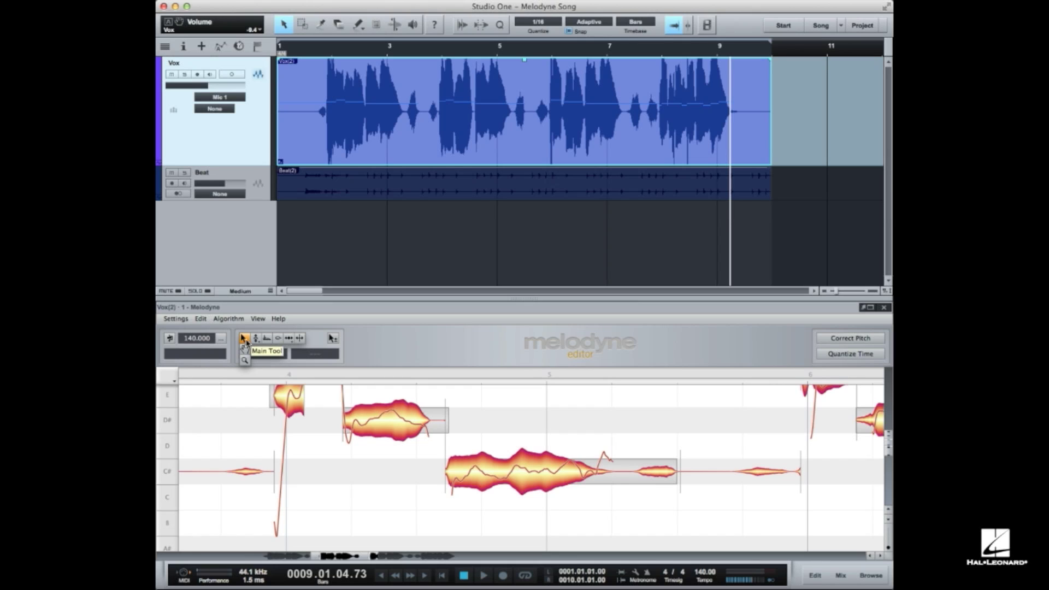
pyautogui.click(244, 339)
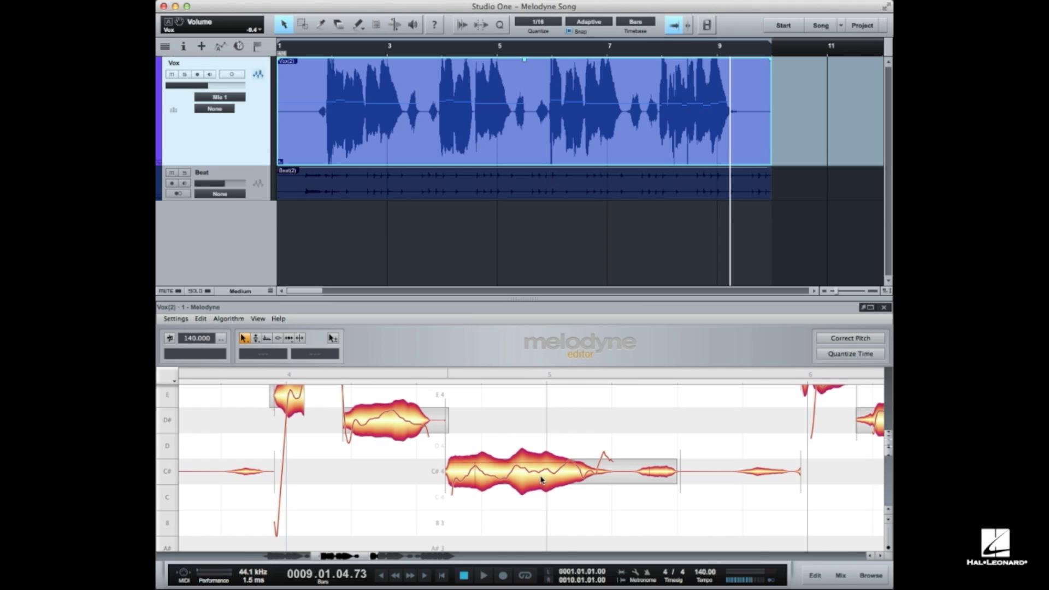
# Toggle Show Blob Info on and off from the View menu
pyautogui.click(258, 318)
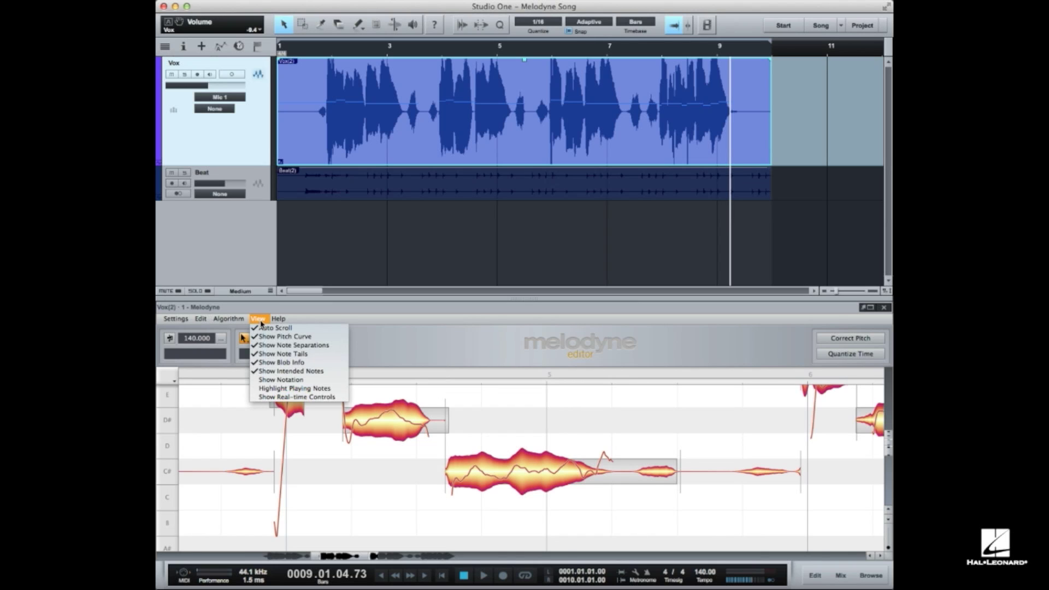
pyautogui.click(266, 364)
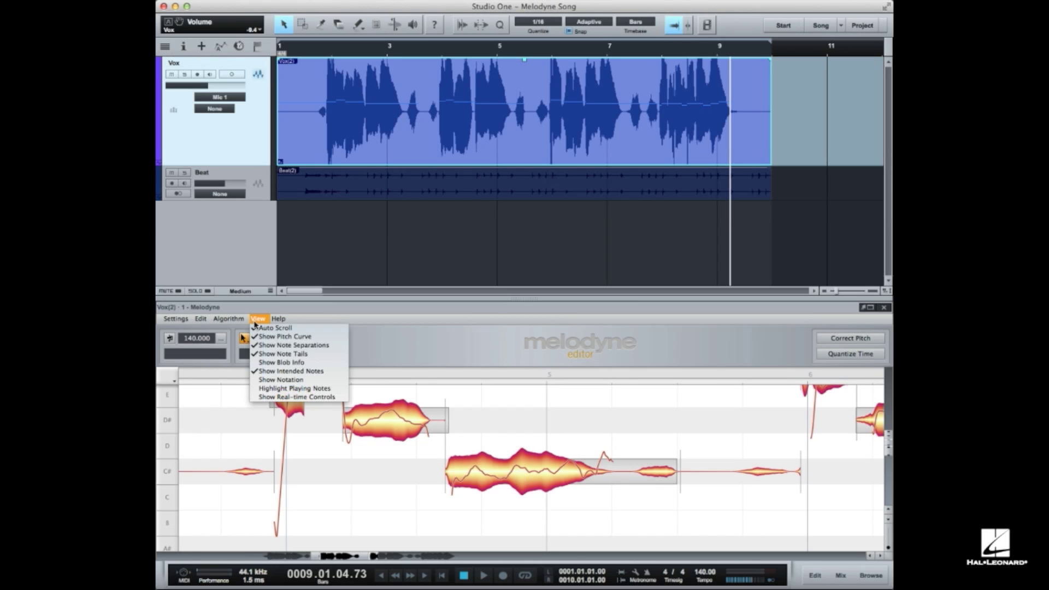
pyautogui.click(274, 363)
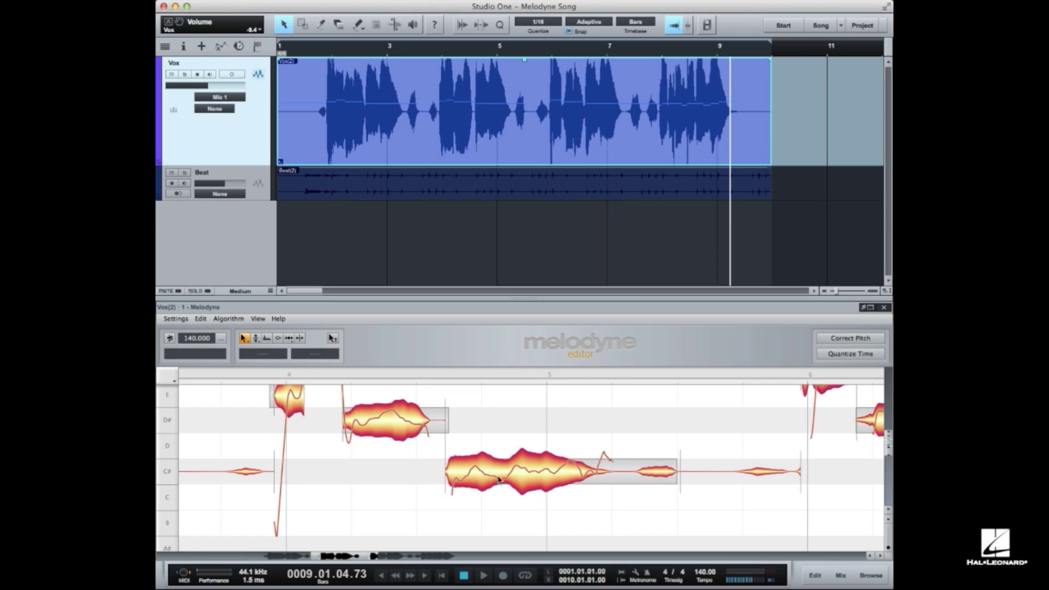
# Drag the long C#4 note up and down to other pitches, returning it to C#4
pyautogui.click(520, 483)
pyautogui.moveTo(521, 483)
pyautogui.mouseDown()
pyautogui.moveTo(519, 464)
pyautogui.moveTo(517, 475)
pyautogui.mouseUp()
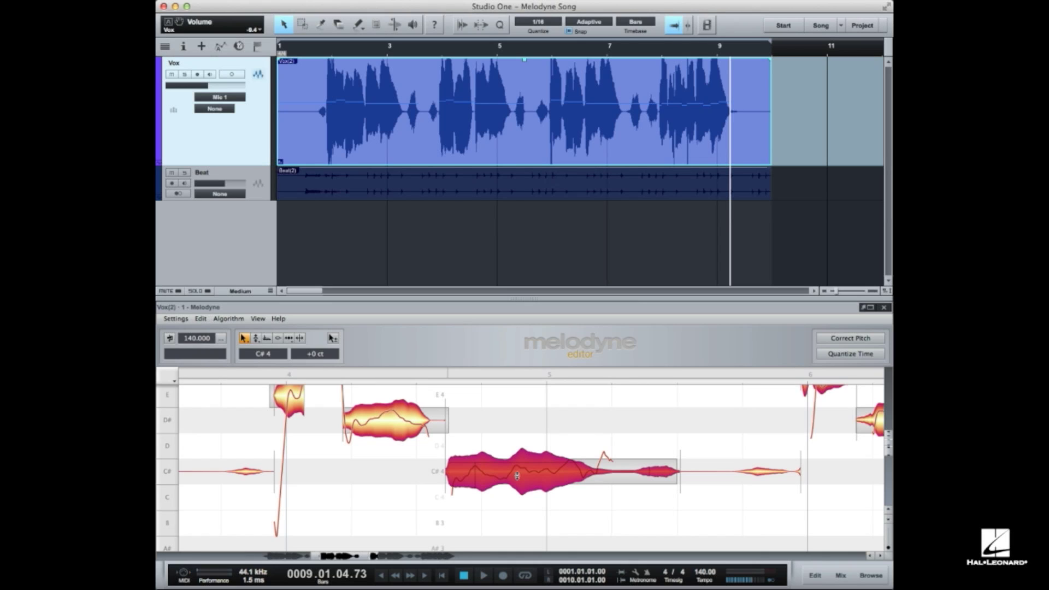
pyautogui.moveTo(517, 476)
pyautogui.mouseDown()
pyautogui.moveTo(519, 498)
pyautogui.moveTo(517, 463)
pyautogui.moveTo(513, 489)
pyautogui.moveTo(512, 476)
pyautogui.mouseUp()
pyautogui.click(171, 383)
# Set the Pitch Grid to No Snap and nudge the C#4 note to +2 cents
pyautogui.moveTo(179, 397)
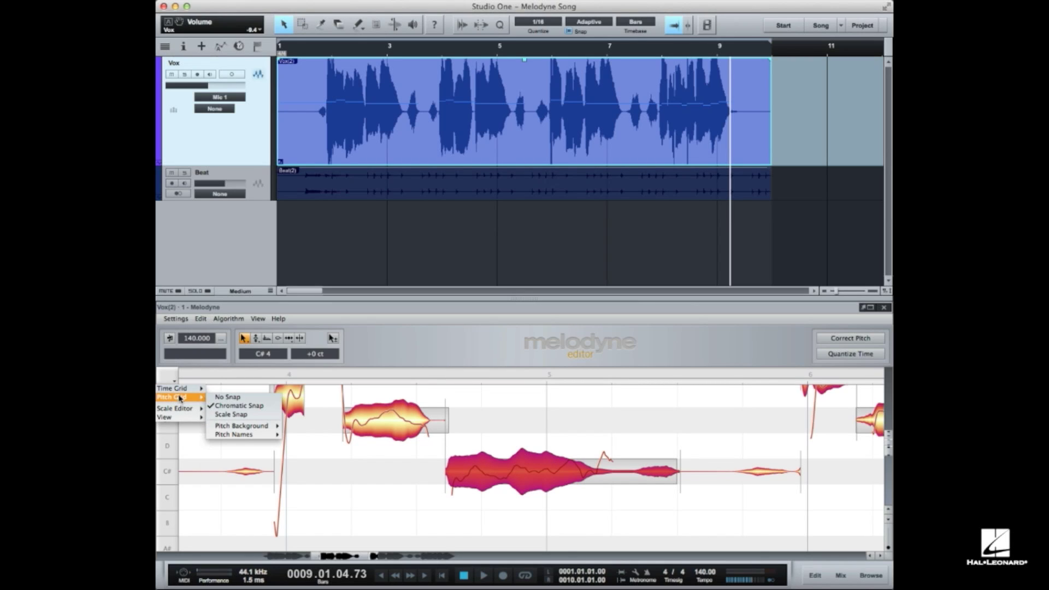
pyautogui.click(234, 396)
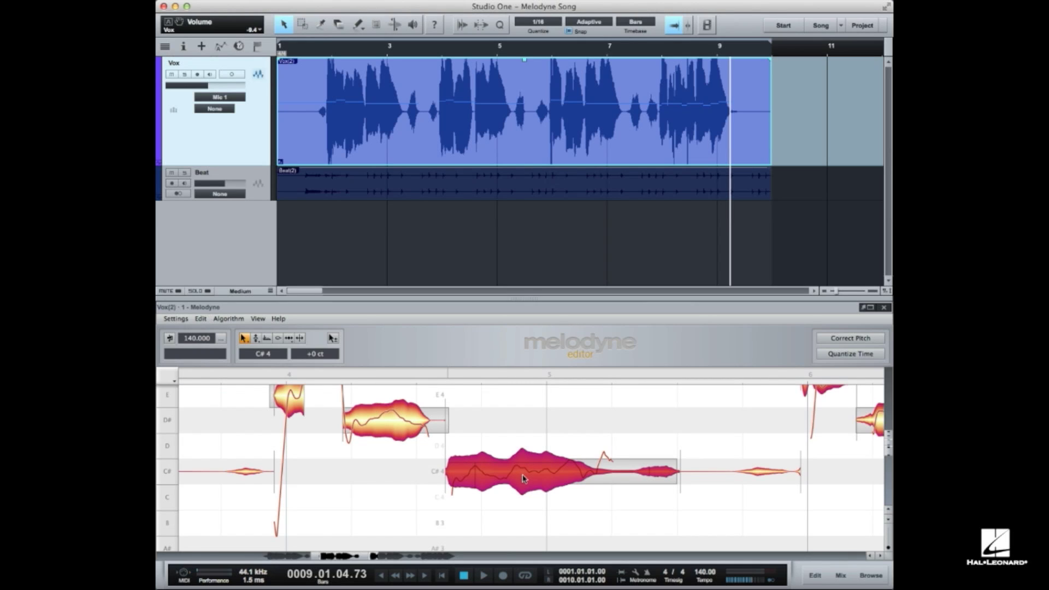
pyautogui.moveTo(523, 478); pyautogui.dragTo(526, 475)
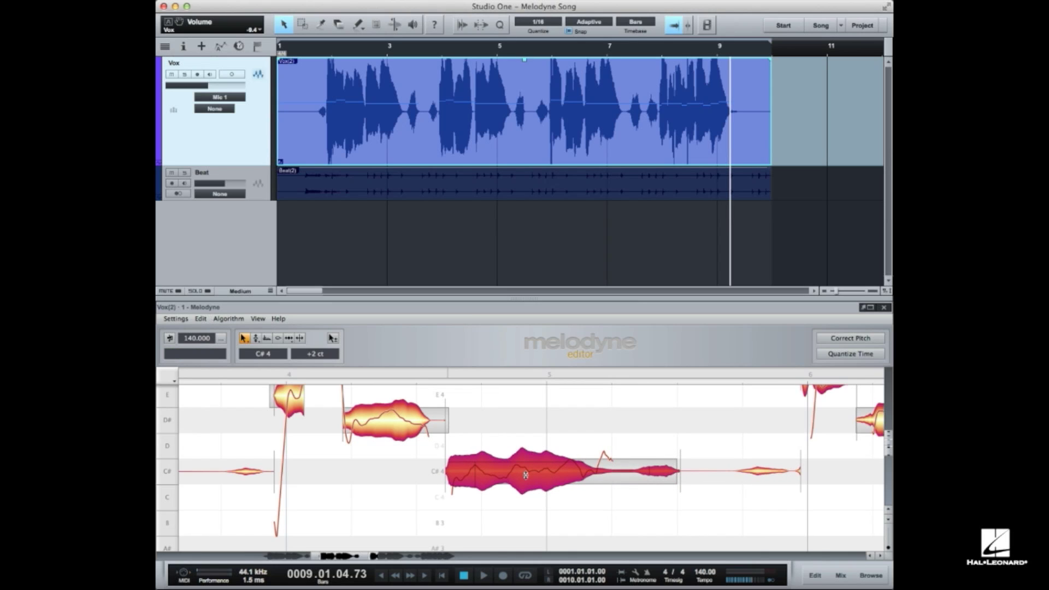
# Lower the high F# note down to F4
pyautogui.scroll(3, 322, 424)
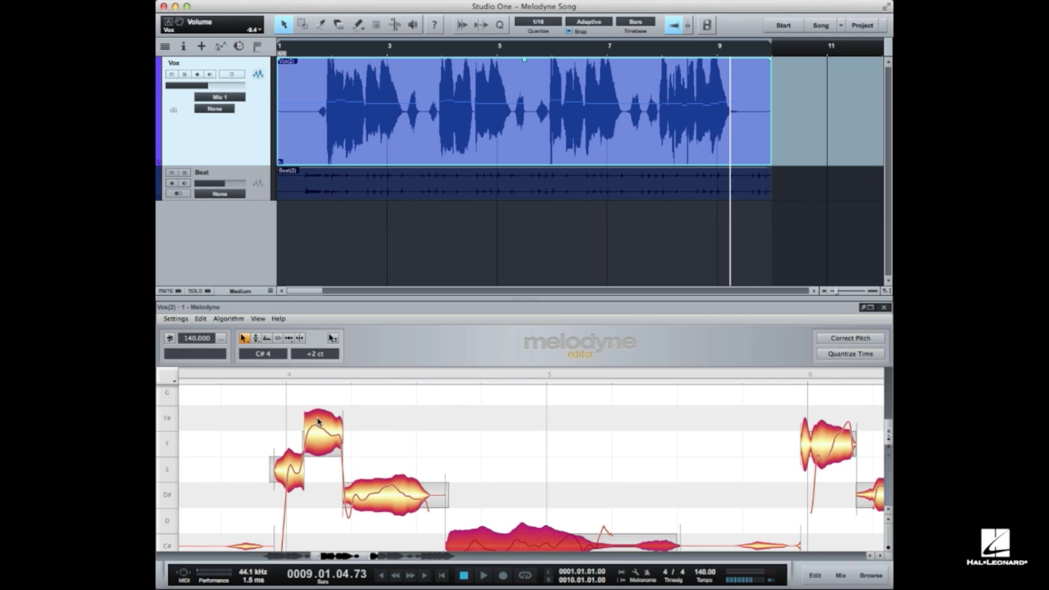
pyautogui.moveTo(320, 444); pyautogui.dragTo(318, 437)
pyautogui.moveTo(316, 442); pyautogui.dragTo(322, 433)
pyautogui.moveTo(322, 438); pyautogui.dragTo(323, 444)
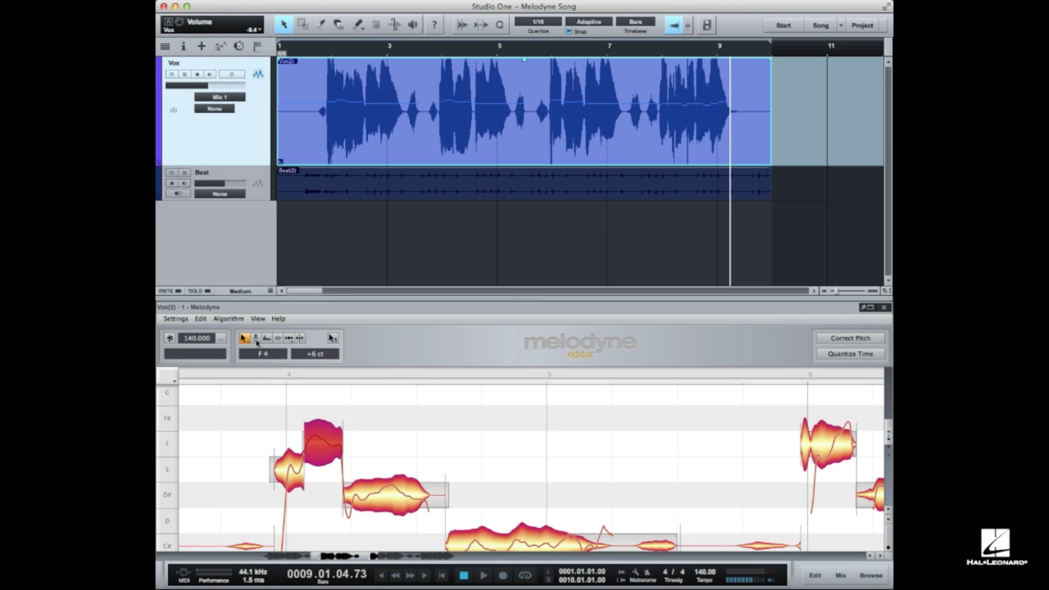
# With the Pitch Tool, zoom out to bars 1–7 and select the long C#4 note
pyautogui.click(256, 340)
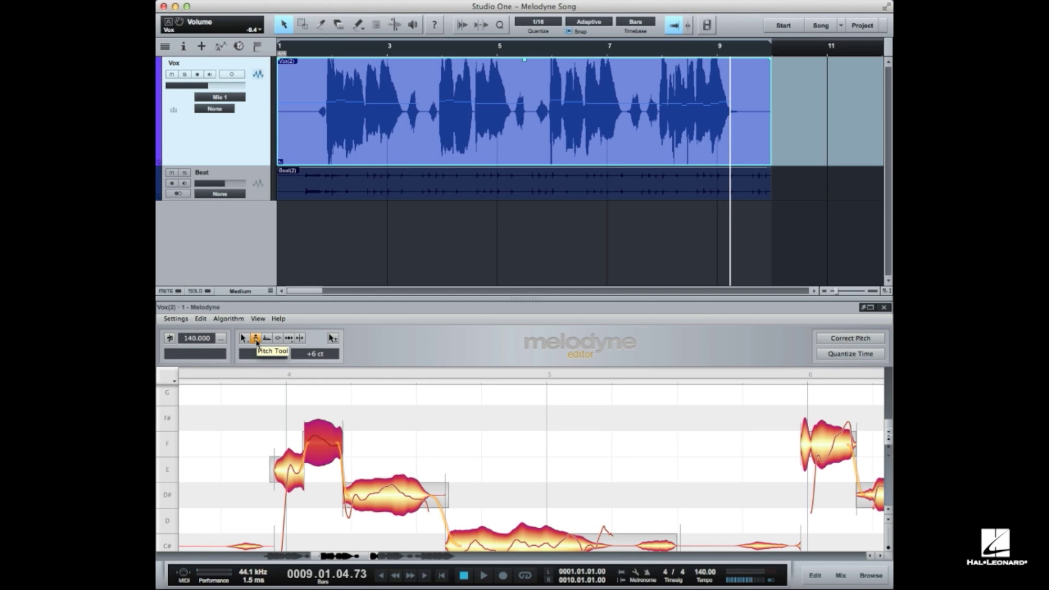
pyautogui.click(879, 501)
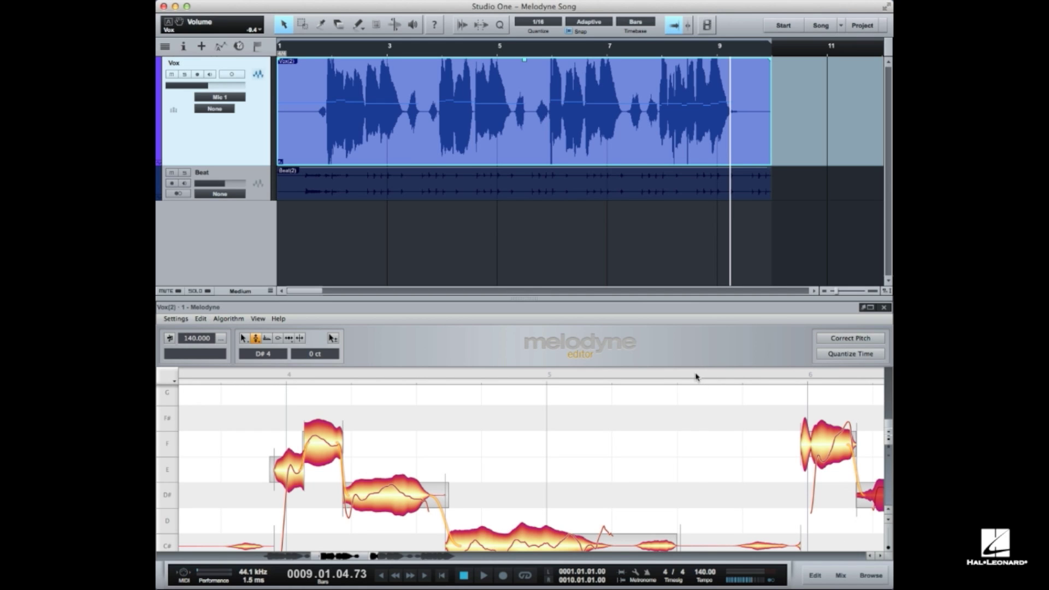
pyautogui.moveTo(695, 376); pyautogui.dragTo(682, 335)
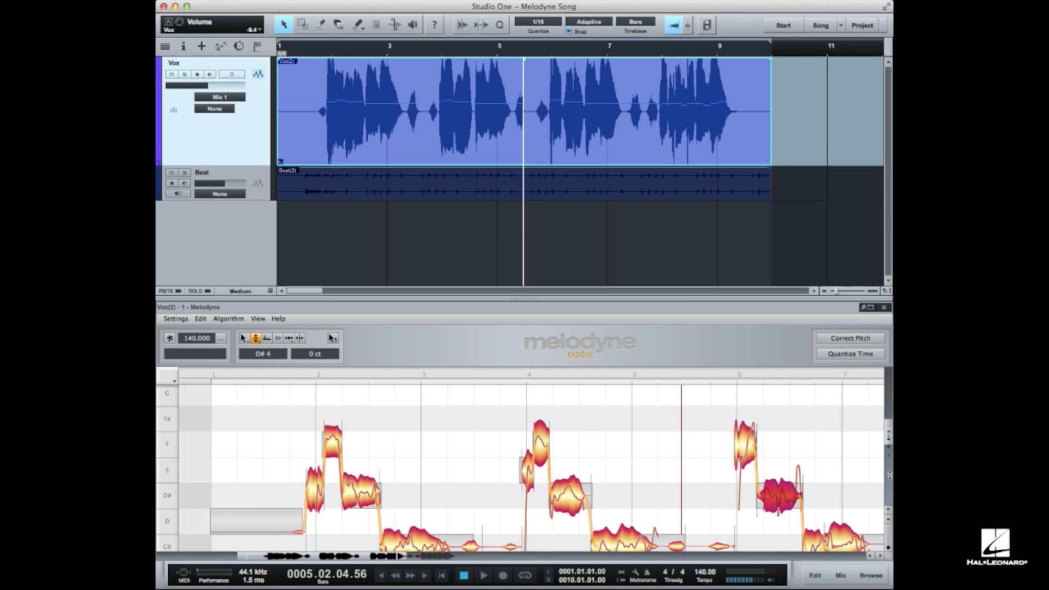
pyautogui.moveTo(888, 437); pyautogui.dragTo(889, 444)
pyautogui.moveTo(266, 404); pyautogui.dragTo(664, 456)
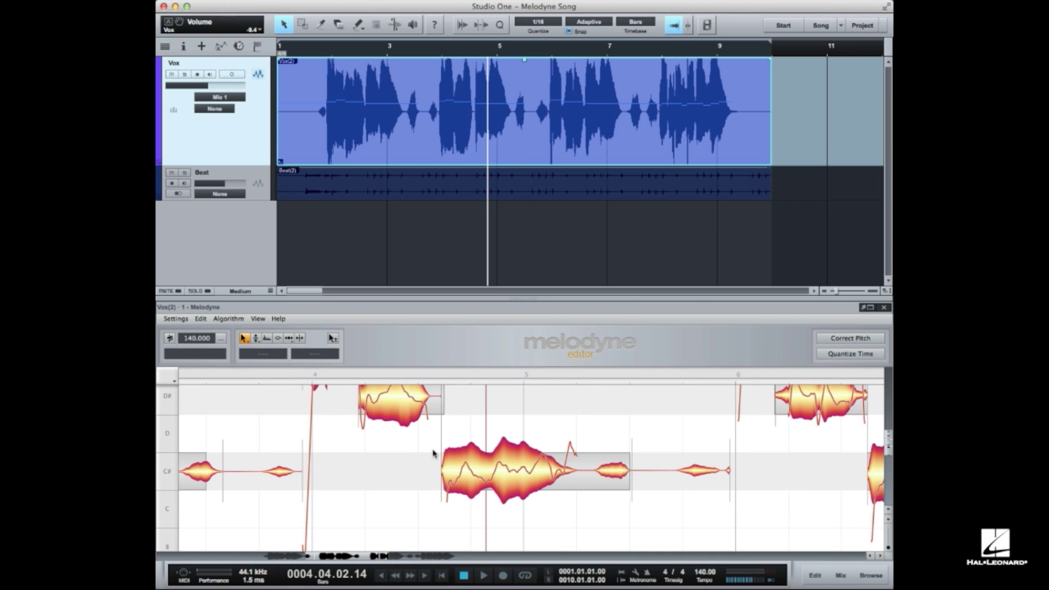
pyautogui.click(458, 473)
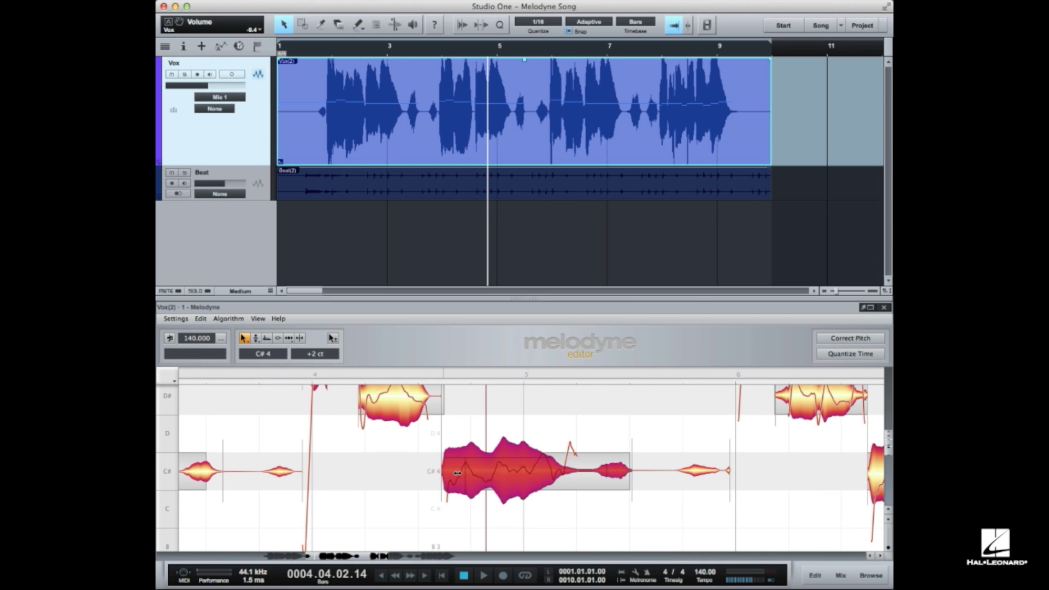
# Drag the C#4 note's start earlier, play it back from bar 3, then undo the change
pyautogui.moveTo(458, 473)
pyautogui.mouseDown()
pyautogui.moveTo(420, 475)
pyautogui.moveTo(443, 476)
pyautogui.mouseUp()
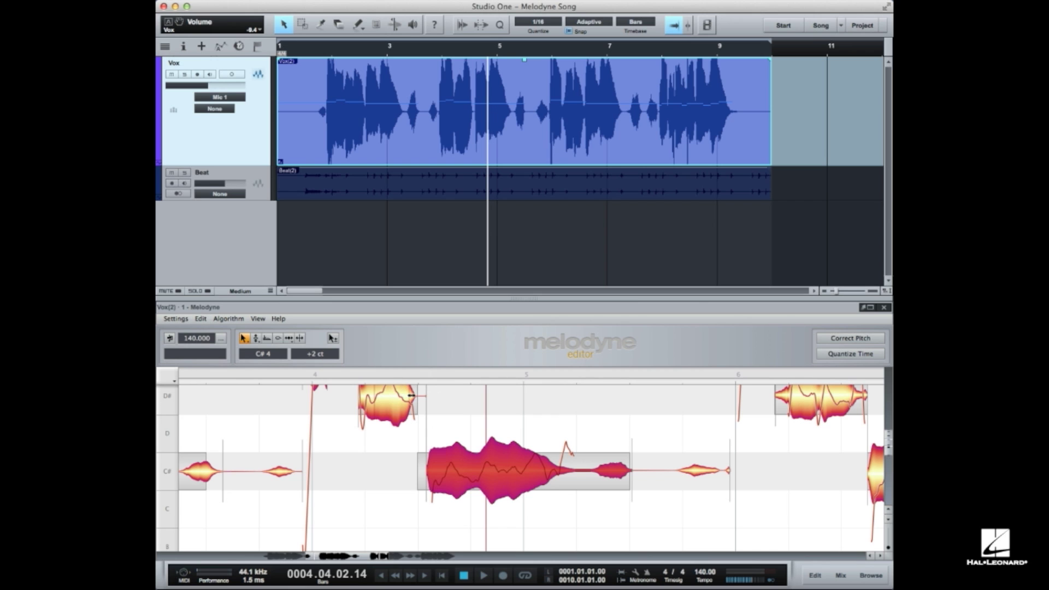
pyautogui.moveTo(438, 458); pyautogui.dragTo(405, 468)
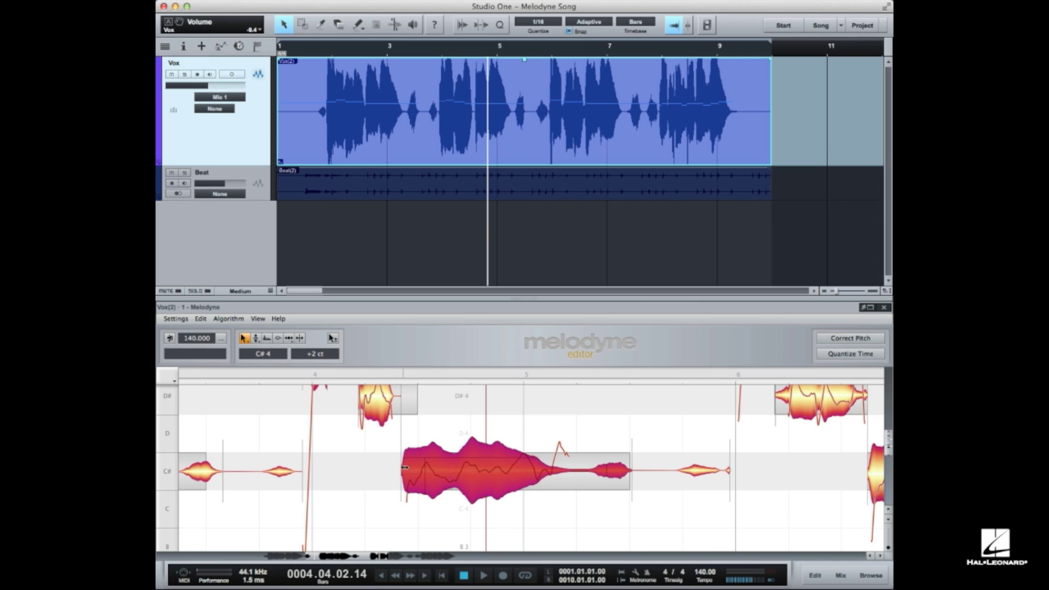
pyautogui.click(205, 375)
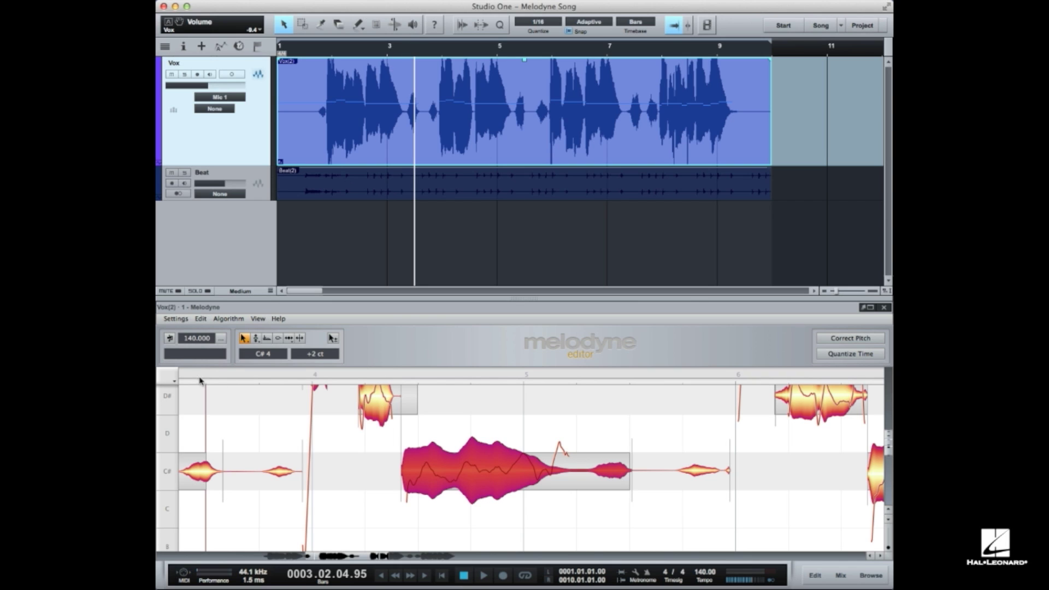
pyautogui.press('space')
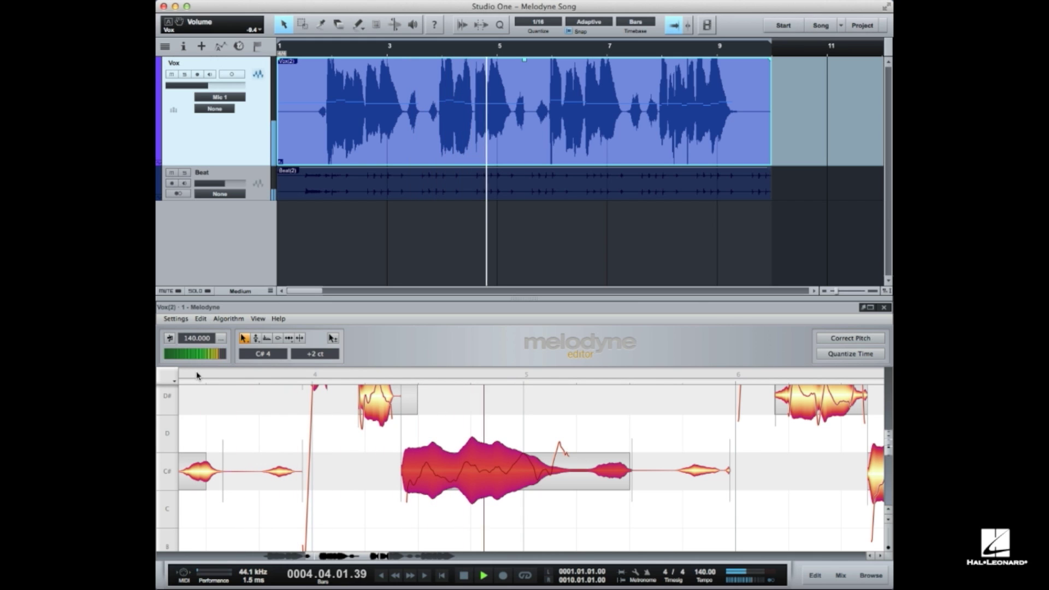
pyautogui.press('space')
pyautogui.press('super+z')
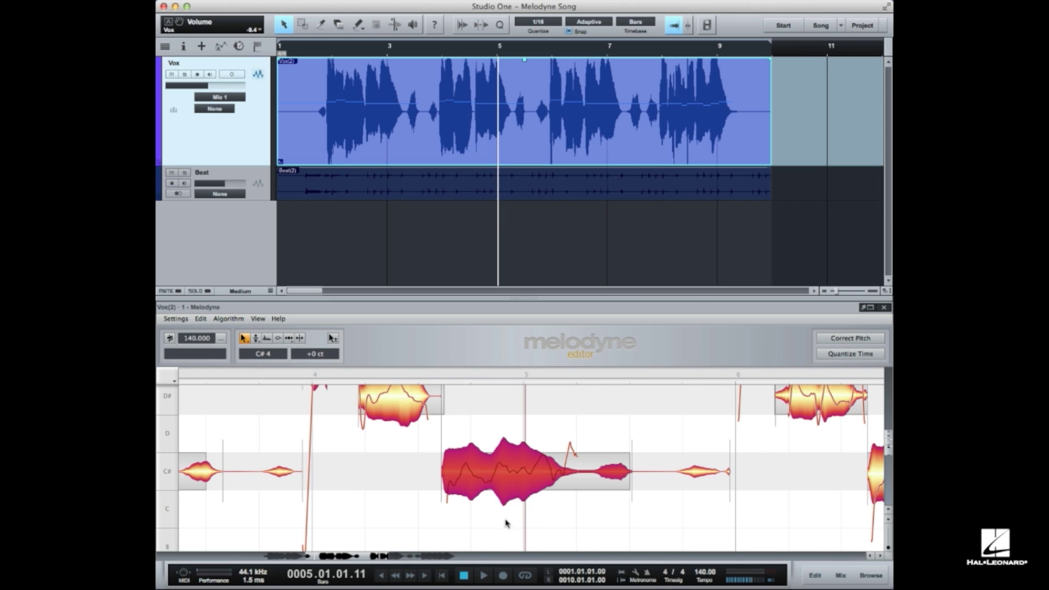
# Stretch the C#4 note's end later, audition it, then shorten it back before bar 6
pyautogui.click(550, 420)
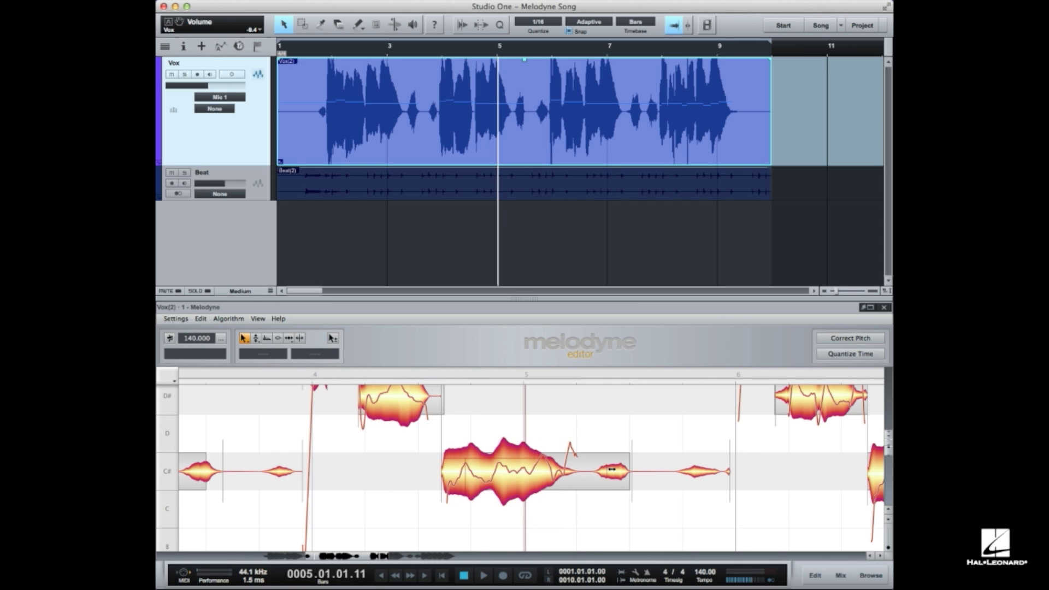
pyautogui.moveTo(612, 469); pyautogui.dragTo(670, 468)
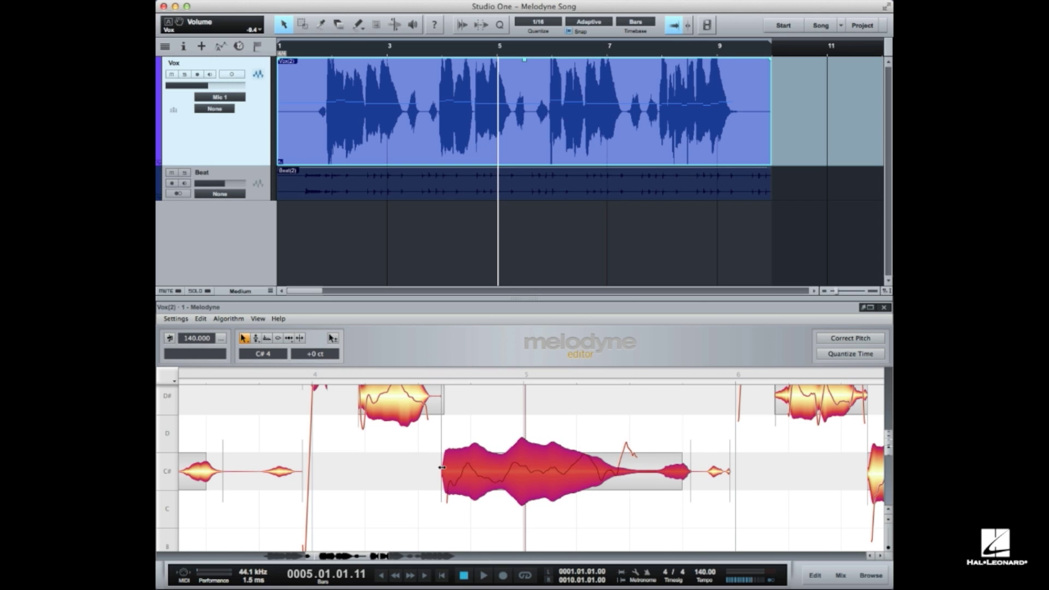
pyautogui.click(286, 376)
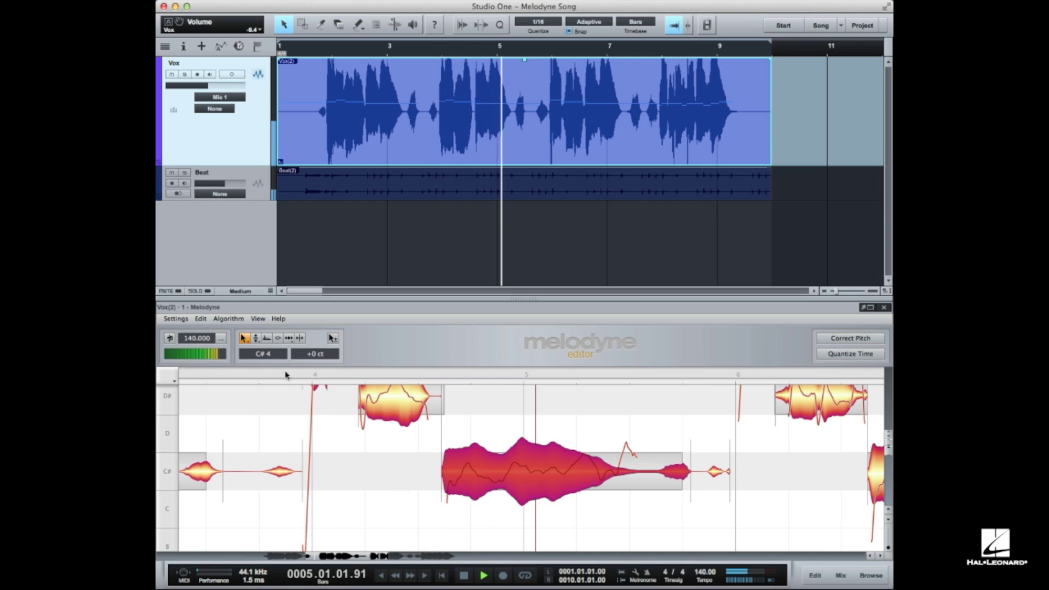
pyautogui.press('space')
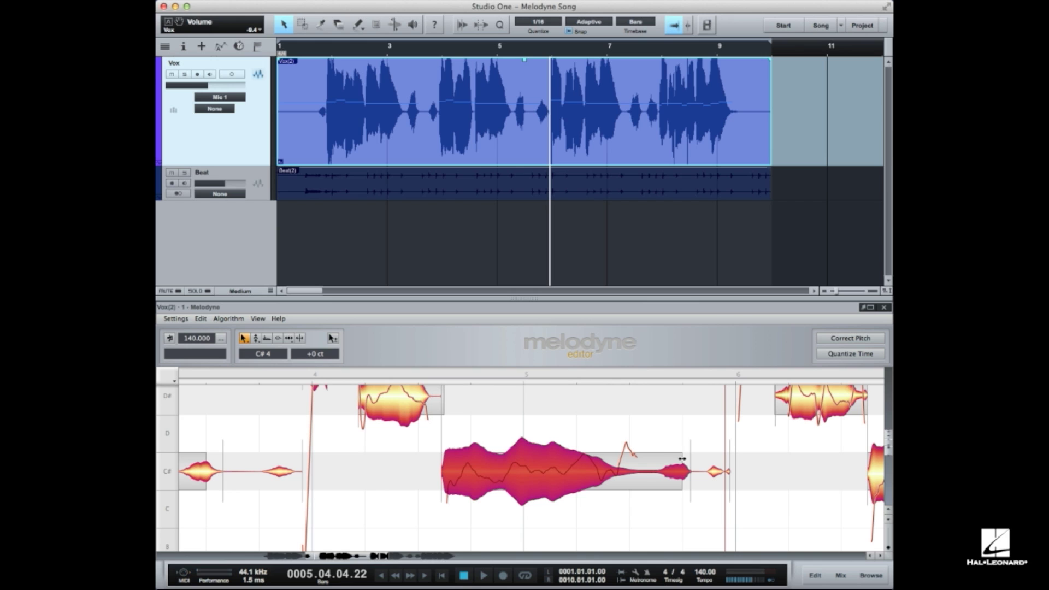
pyautogui.moveTo(681, 459); pyautogui.dragTo(630, 459)
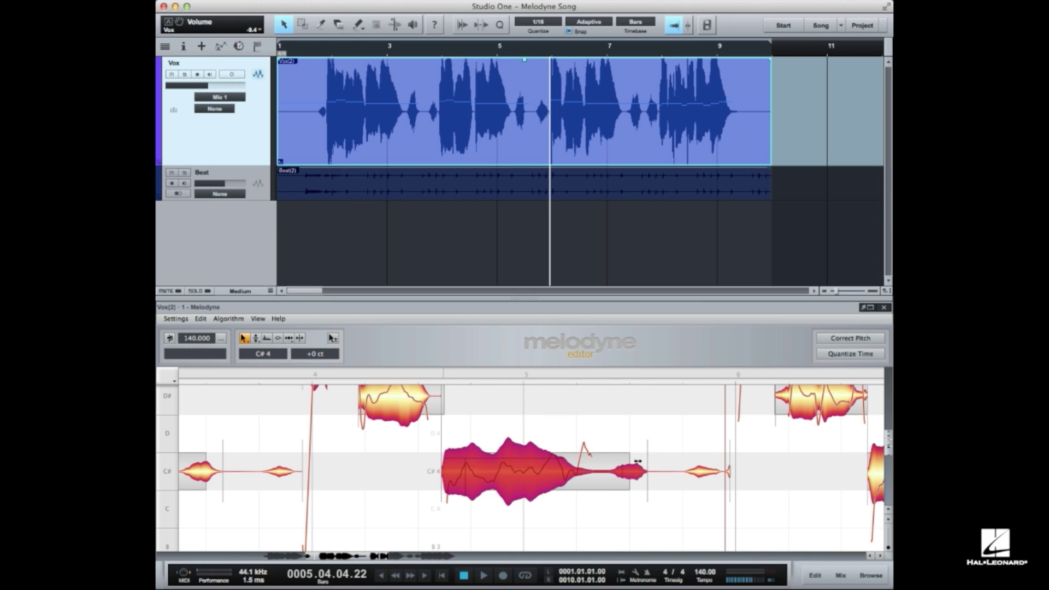
# Split the long C# note and raise its second part to D#4 (+9 cents), then play from bar 3
pyautogui.doubleClick(511, 451)
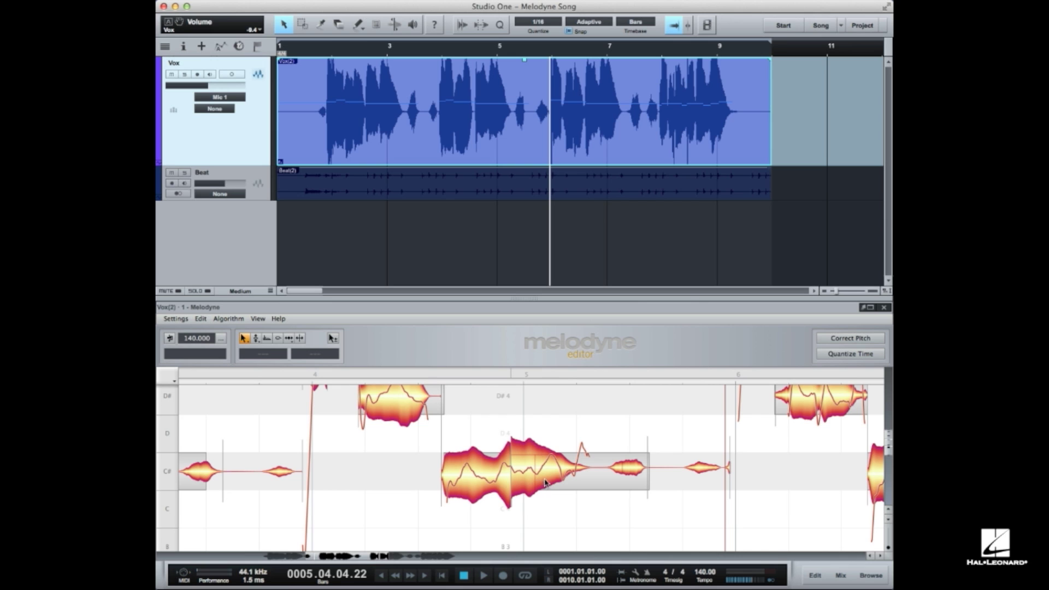
pyautogui.moveTo(548, 482); pyautogui.dragTo(545, 385)
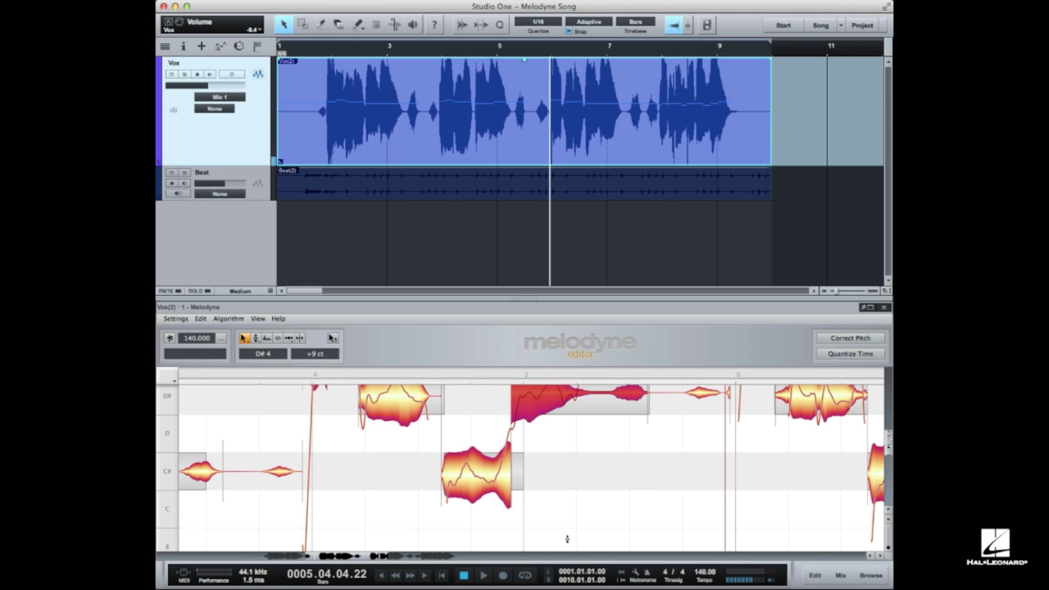
pyautogui.click(218, 375)
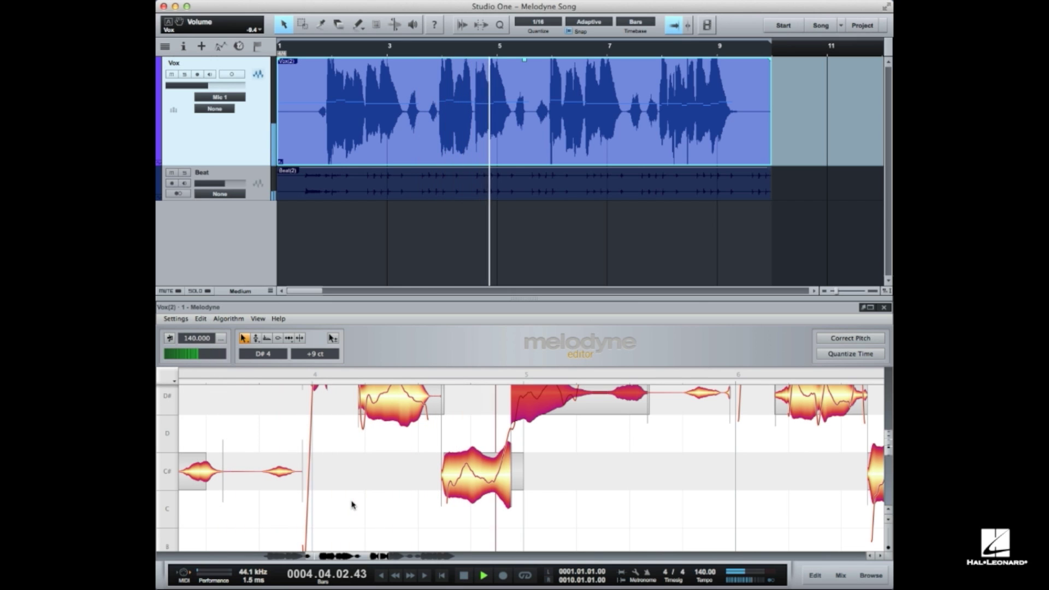
pyautogui.press('space')
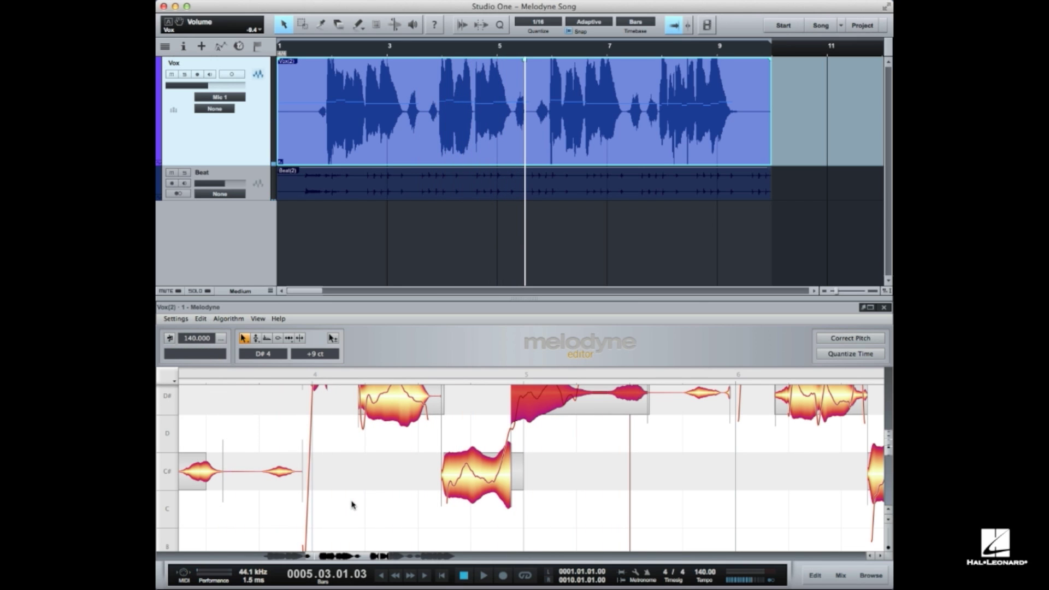
pyautogui.click(394, 376)
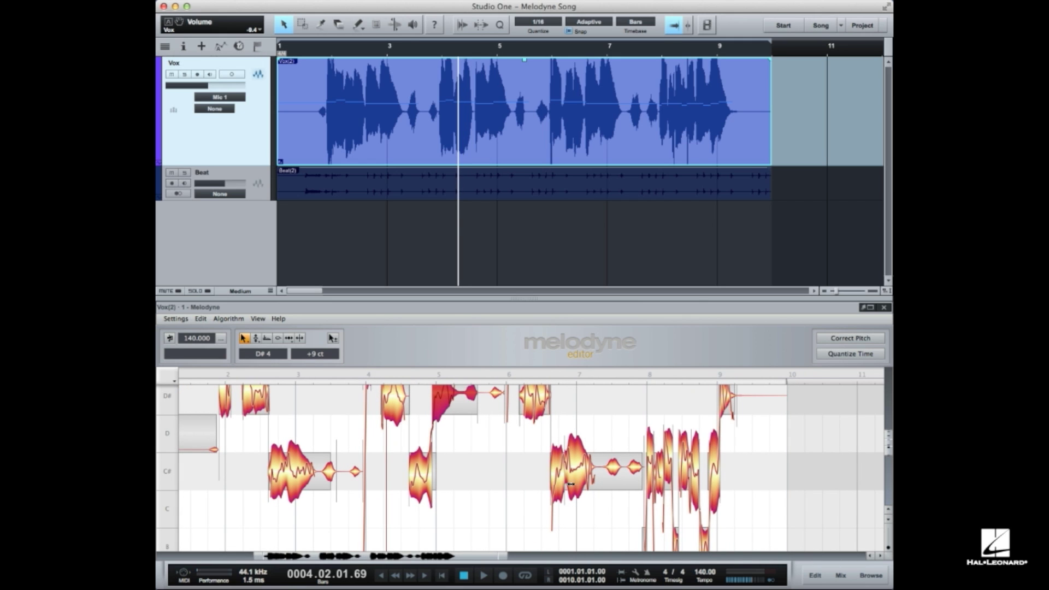
# Play the phrase from around bar 5 and zoom in on the notes near bar 6
pyautogui.moveTo(889, 453); pyautogui.dragTo(889, 462)
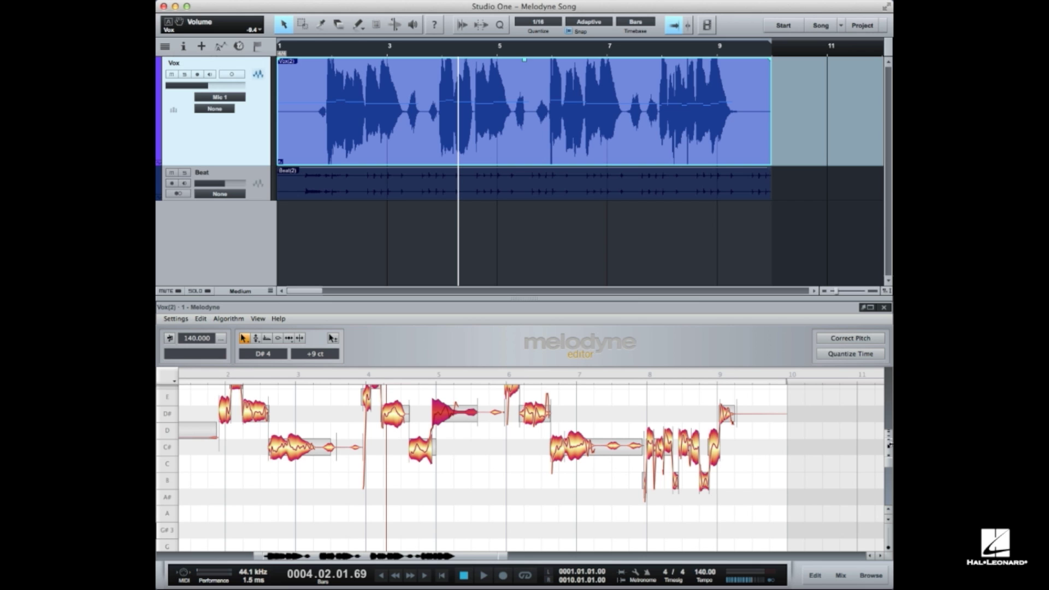
pyautogui.scroll(3, 889, 448)
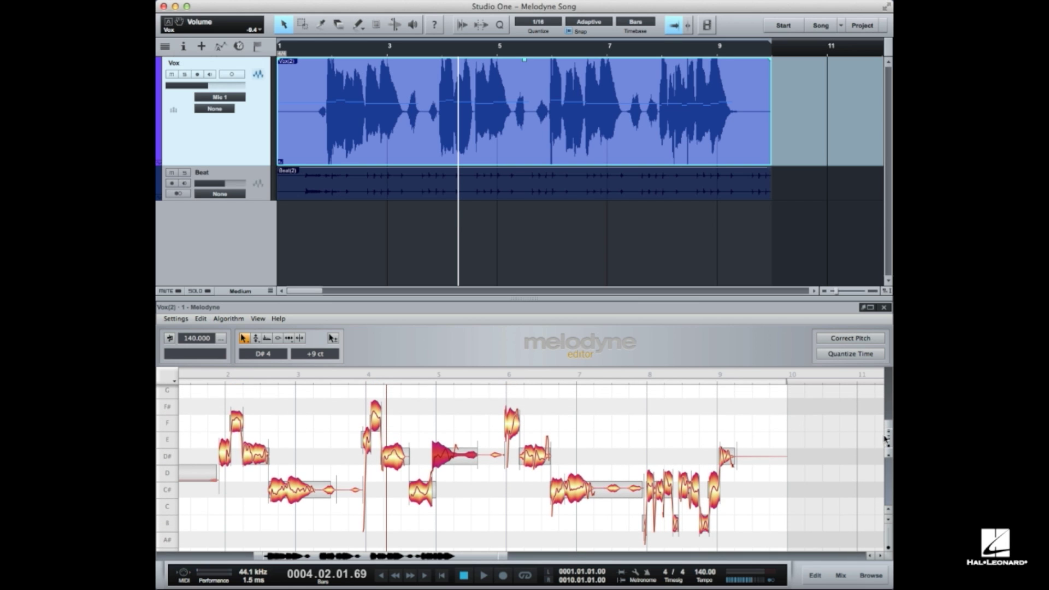
pyautogui.click(449, 376)
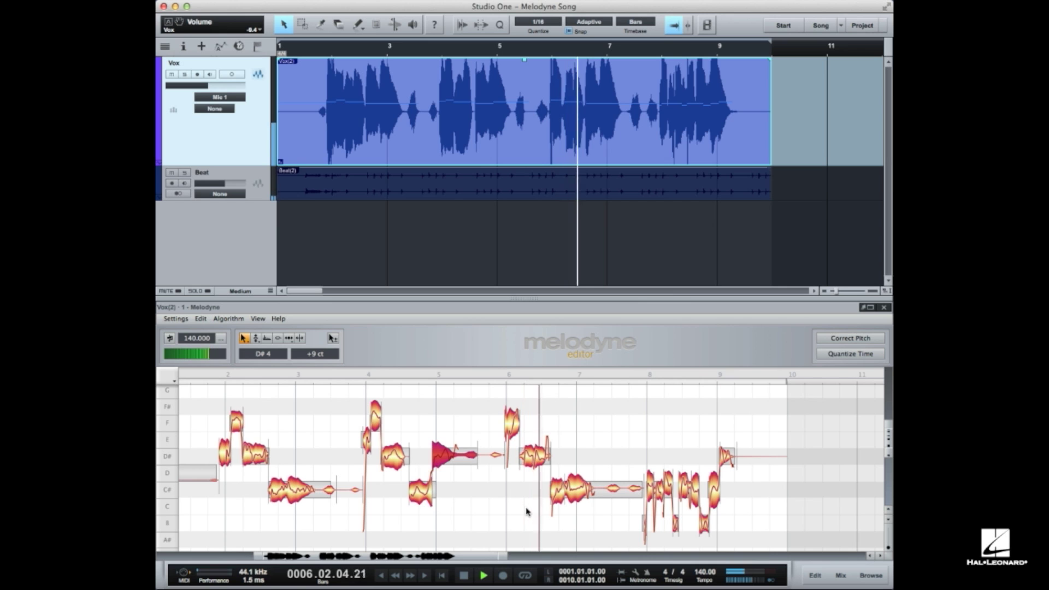
pyautogui.click(571, 488)
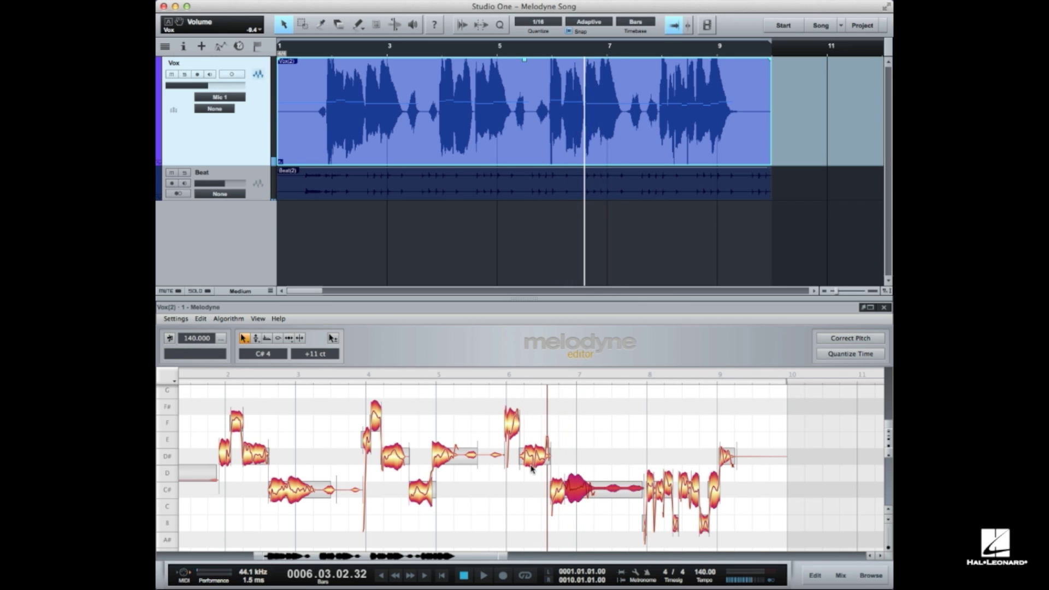
pyautogui.click(530, 376)
pyautogui.moveTo(531, 376); pyautogui.dragTo(537, 441)
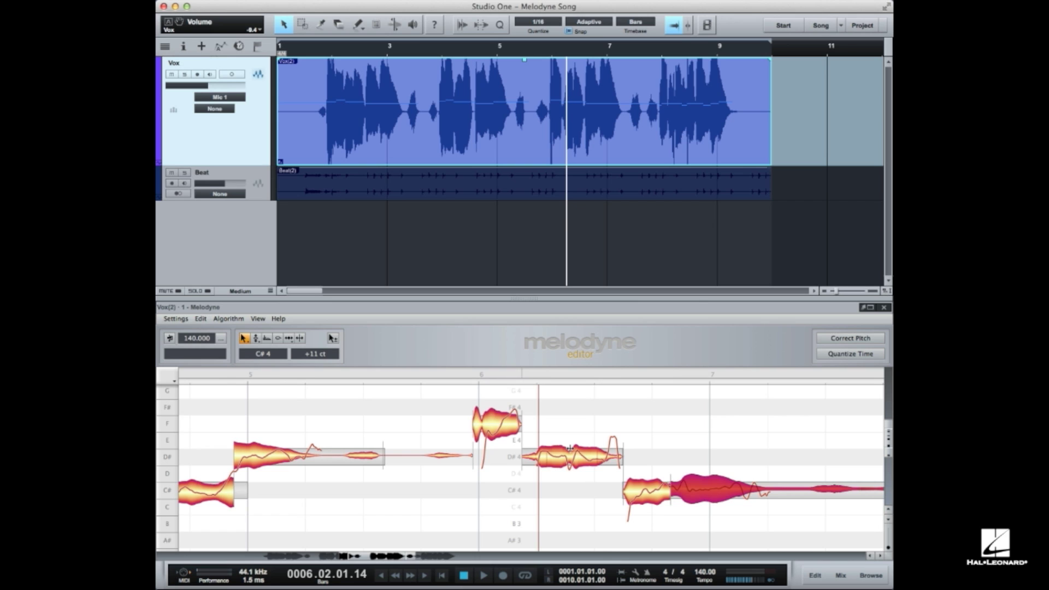
# Split the D# note after bar 6 and raise its right part to F4, then play it back
pyautogui.doubleClick(570, 450)
pyautogui.click(589, 459)
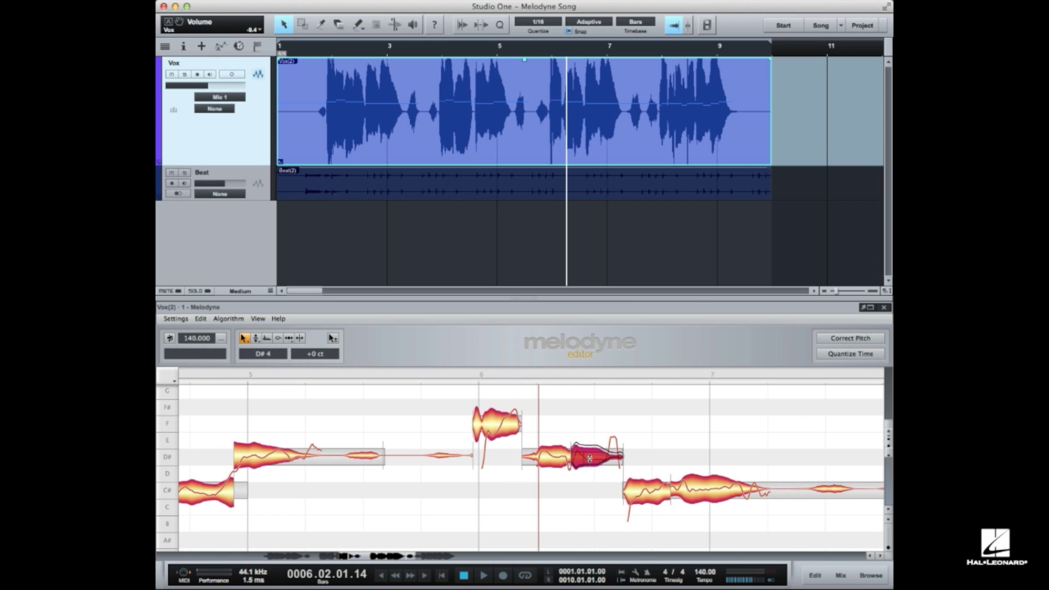
pyautogui.moveTo(589, 459); pyautogui.dragTo(590, 425)
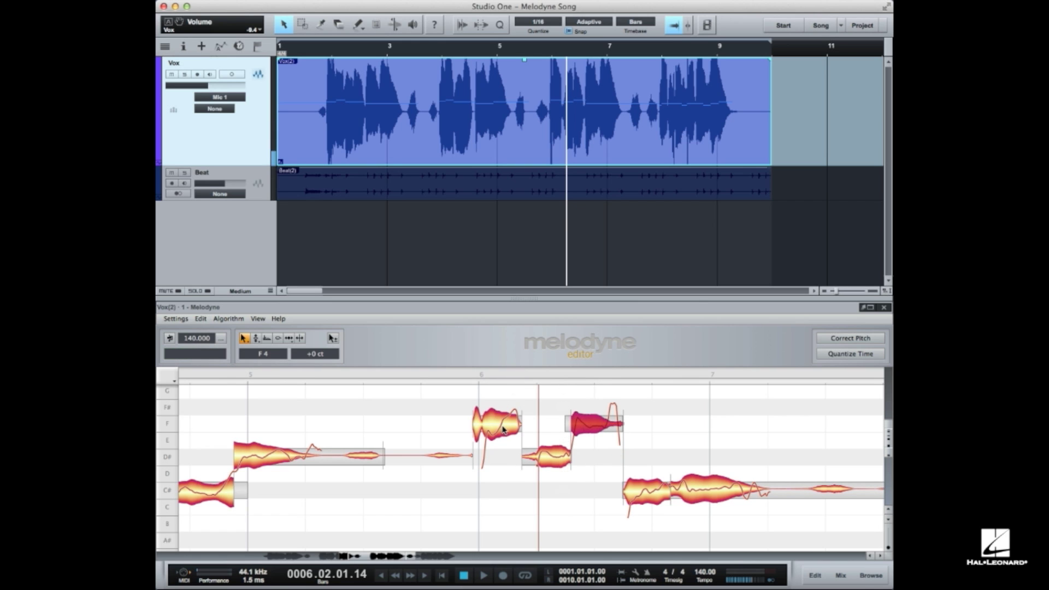
pyautogui.press('space')
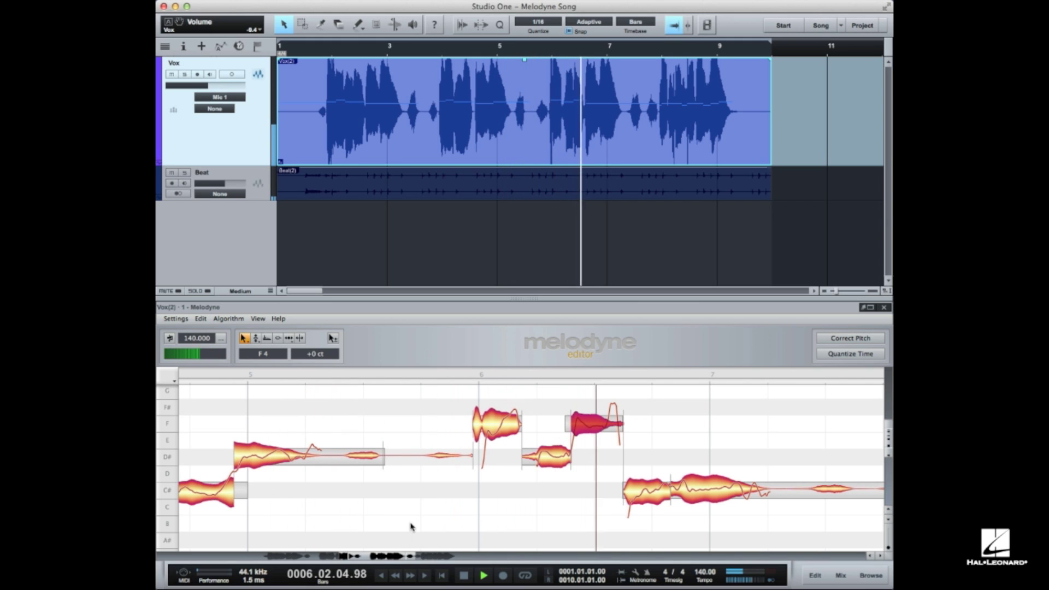
pyautogui.press('space')
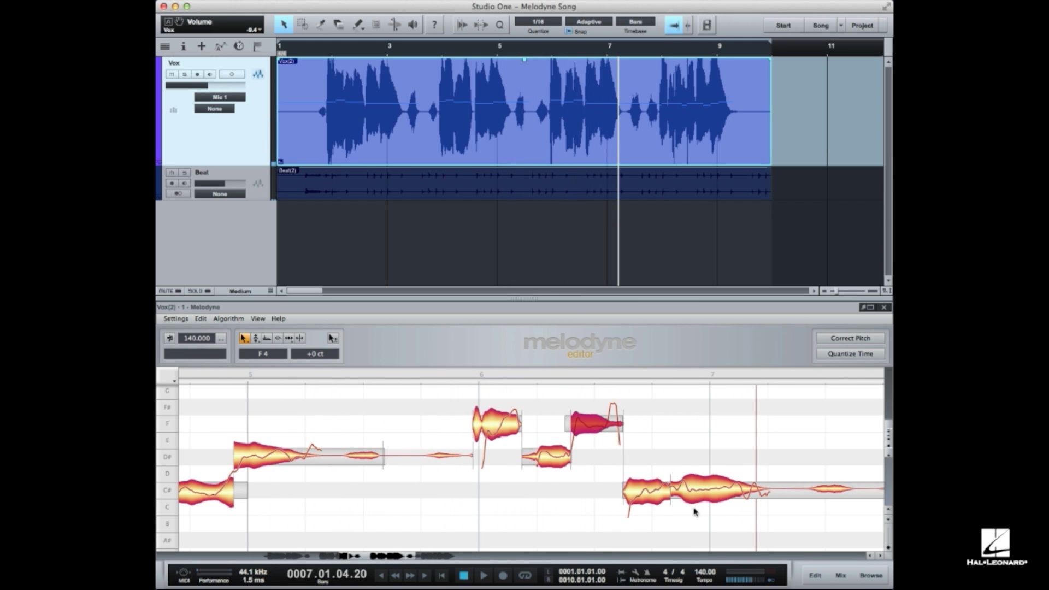
# Raise the long C# note's tail to D#4 (+11 cents) and replay from bar 5
pyautogui.moveTo(700, 500); pyautogui.dragTo(694, 467)
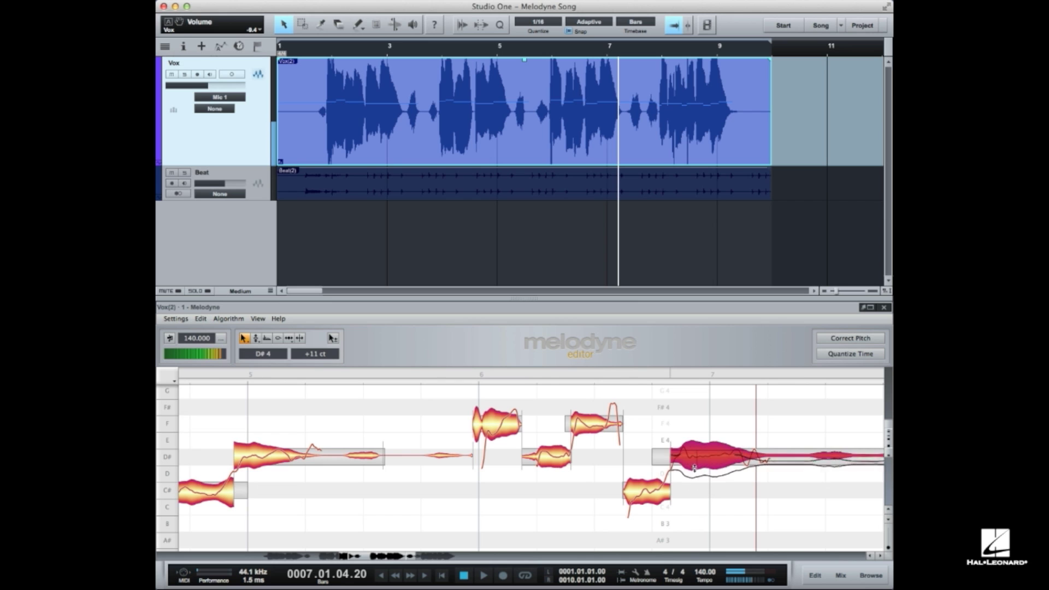
pyautogui.click(366, 378)
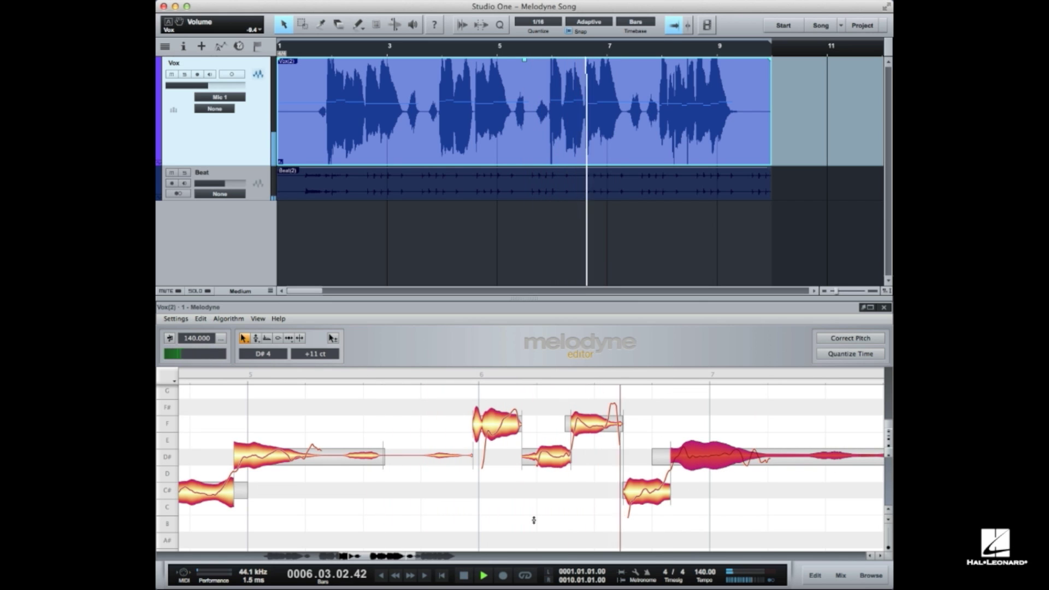
pyautogui.press('space')
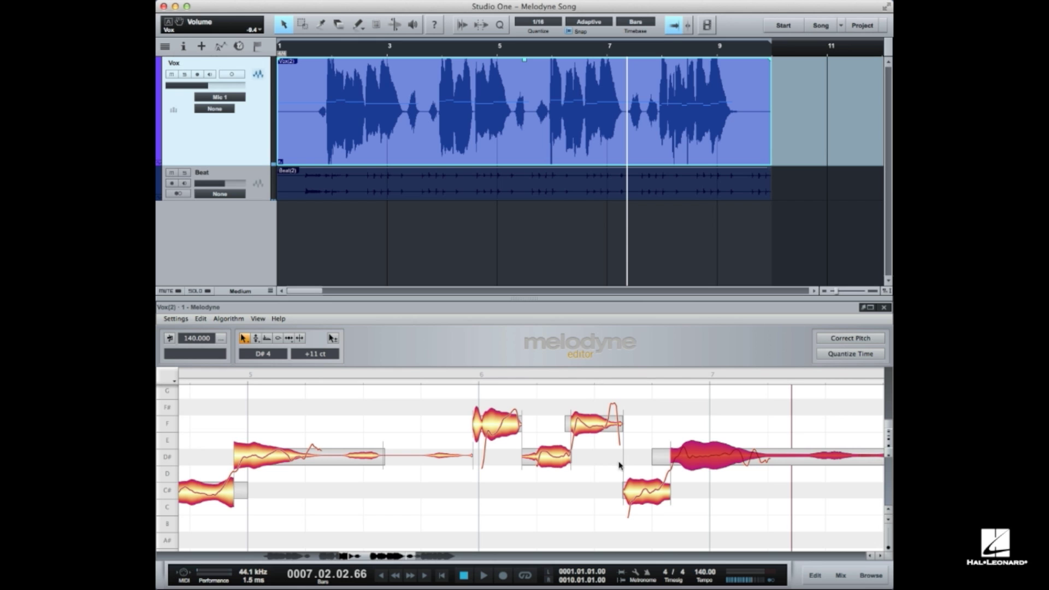
pyautogui.moveTo(548, 377); pyautogui.dragTo(534, 323)
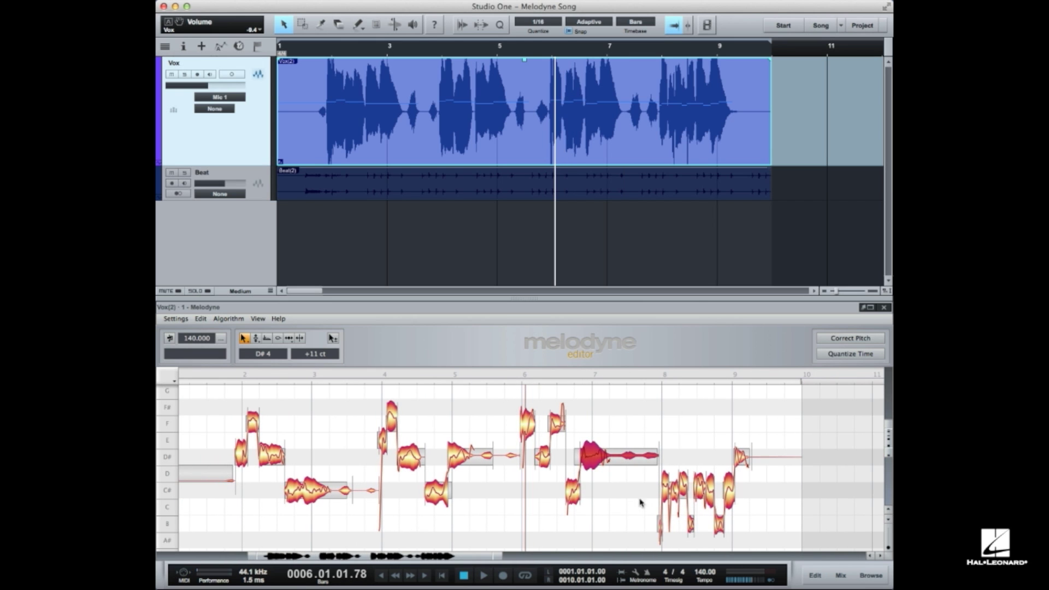
# Audition the phrase from bar 6 several times to check the raised notes near bars 8 and 9
pyautogui.press('space')
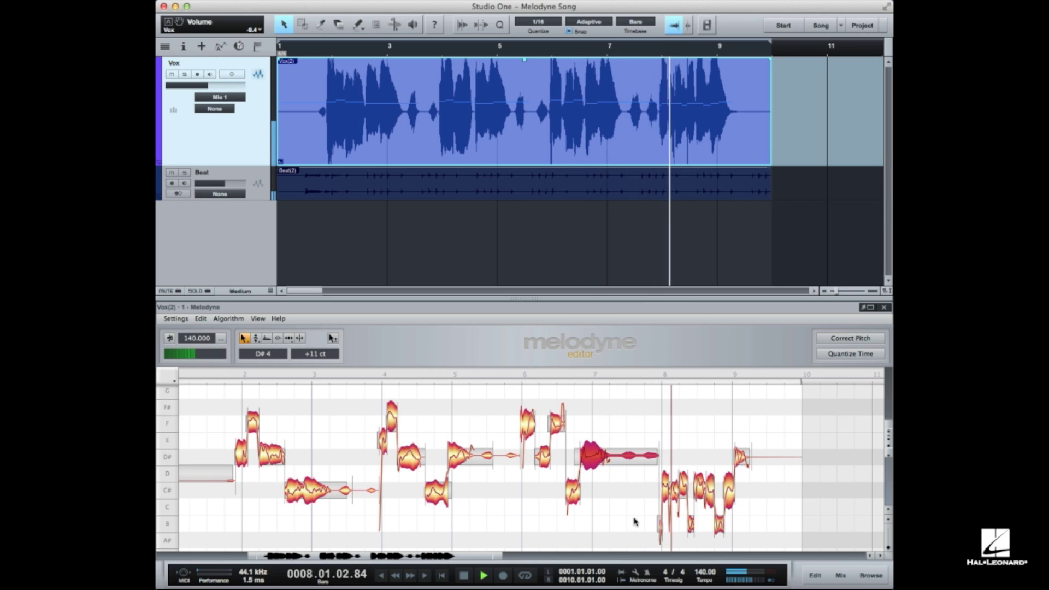
pyautogui.press('space')
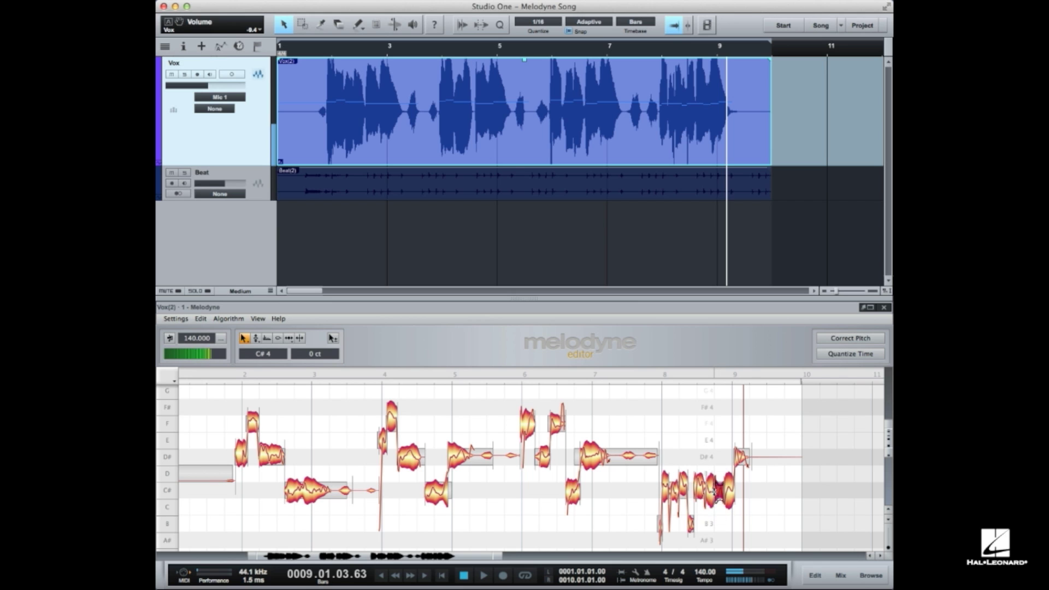
pyautogui.press('space')
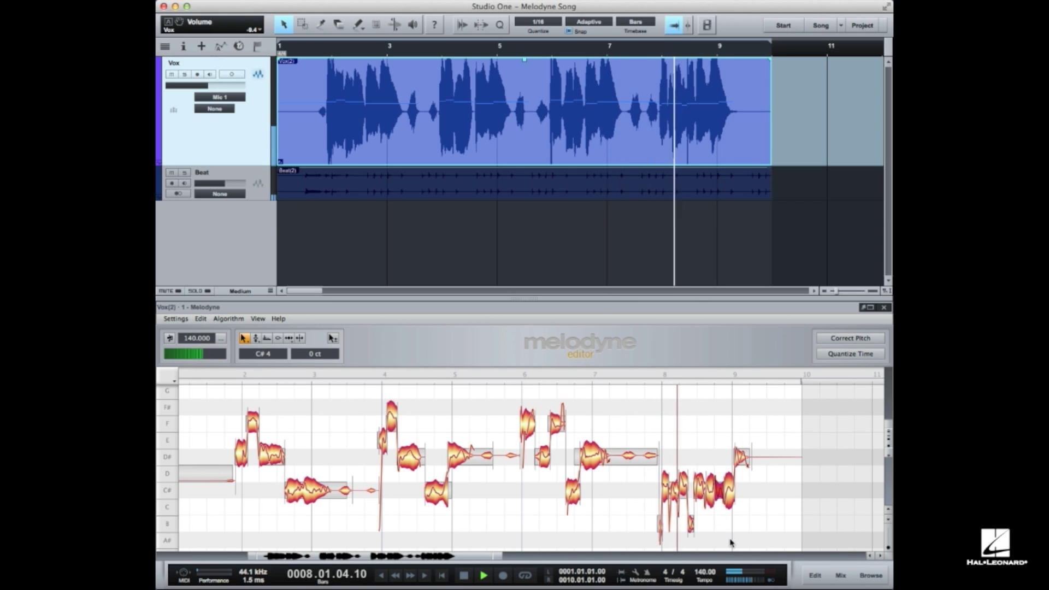
pyautogui.press('space')
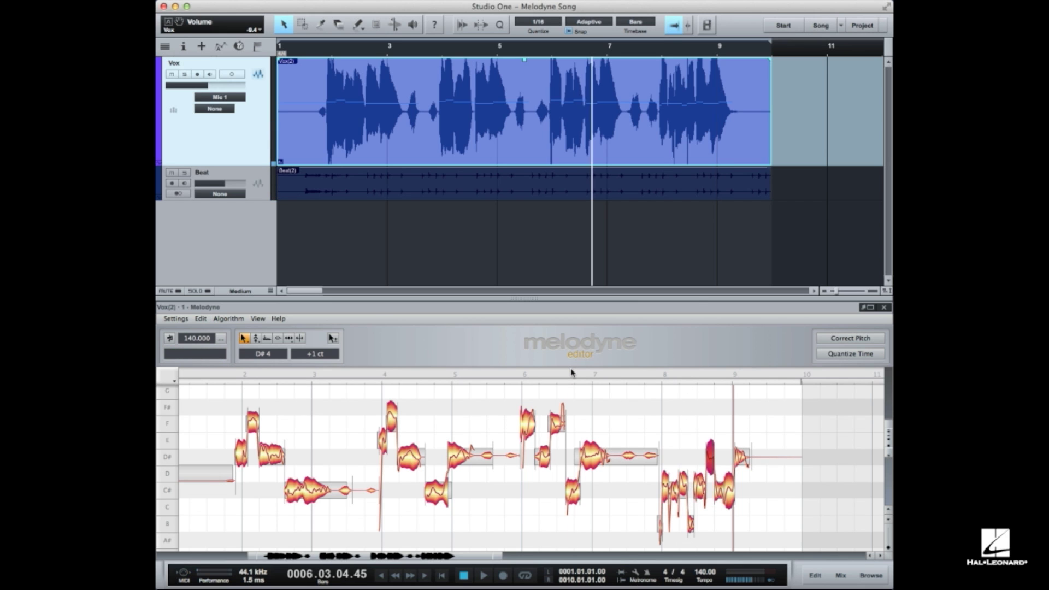
pyautogui.press('space')
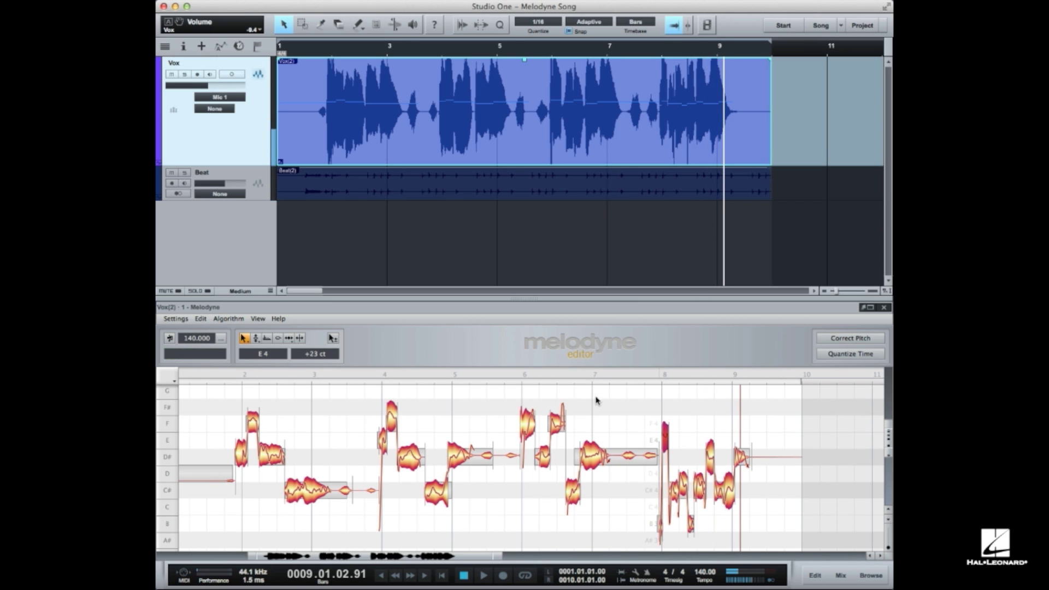
pyautogui.click(581, 378)
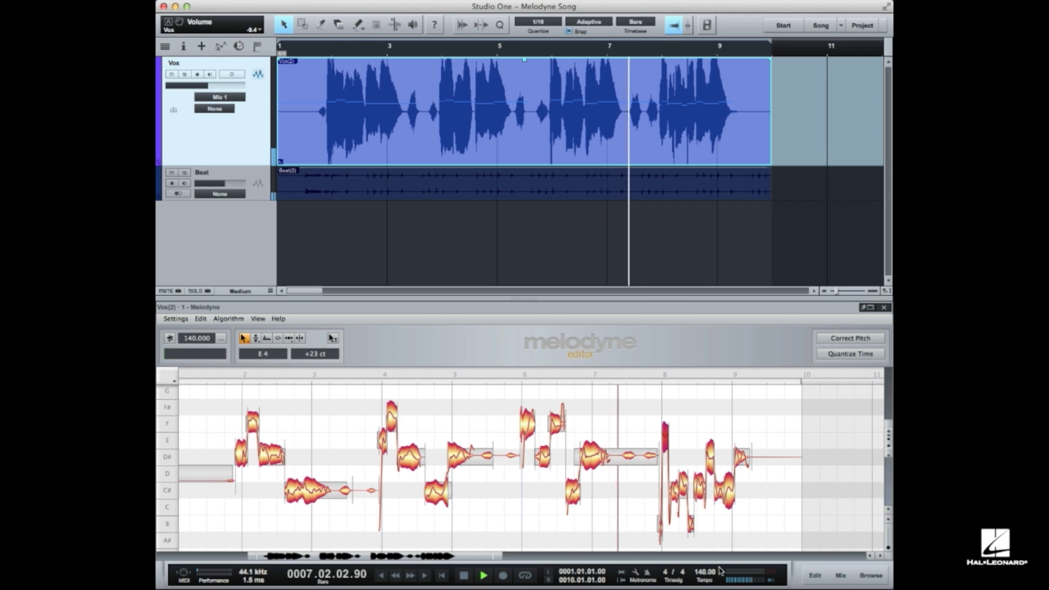